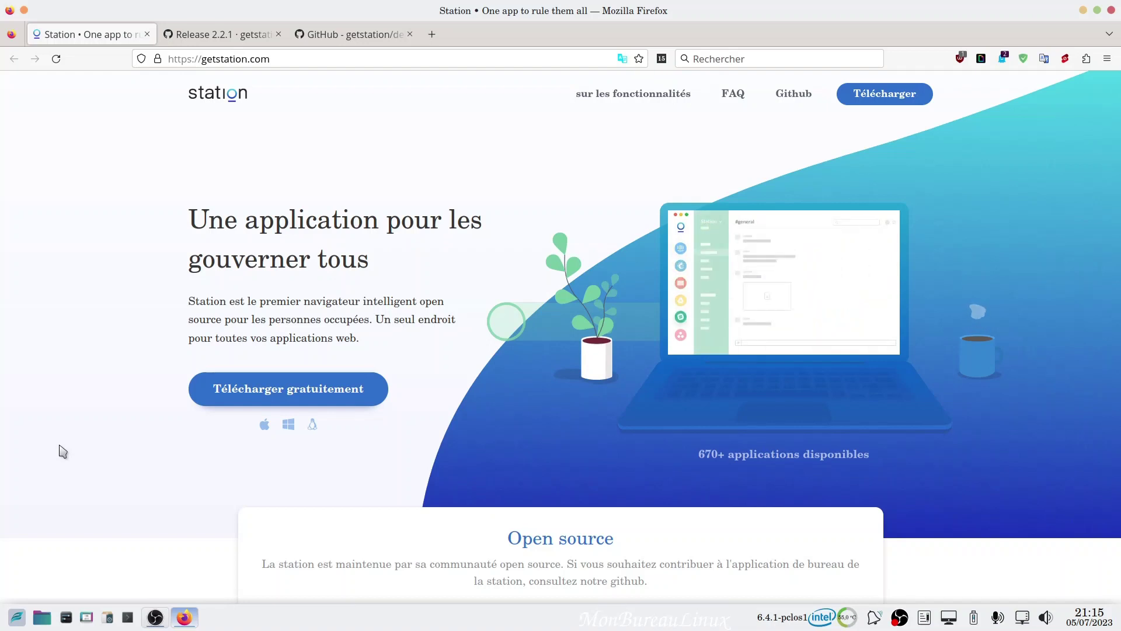
Step: Examine the Station website's feature descriptions, additional functions and the showcase of available applications
{"action": "scroll", "coordinate": [78, 415], "scroll_direction": "down", "scroll_amount": 8}
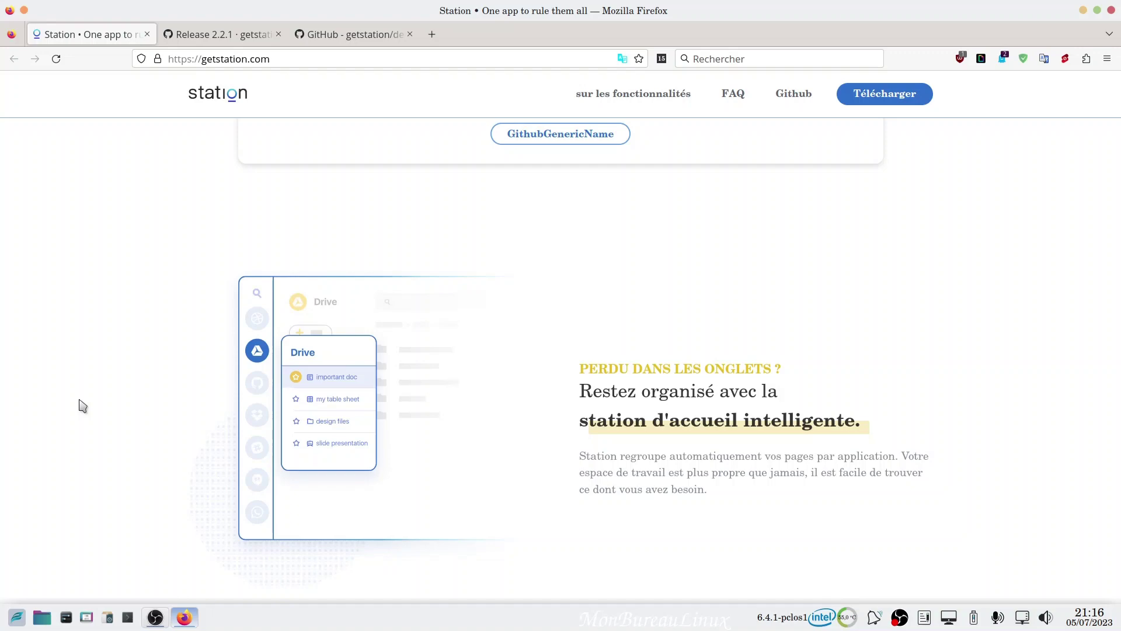
{"action": "scroll", "coordinate": [82, 406], "scroll_direction": "down", "scroll_amount": 5}
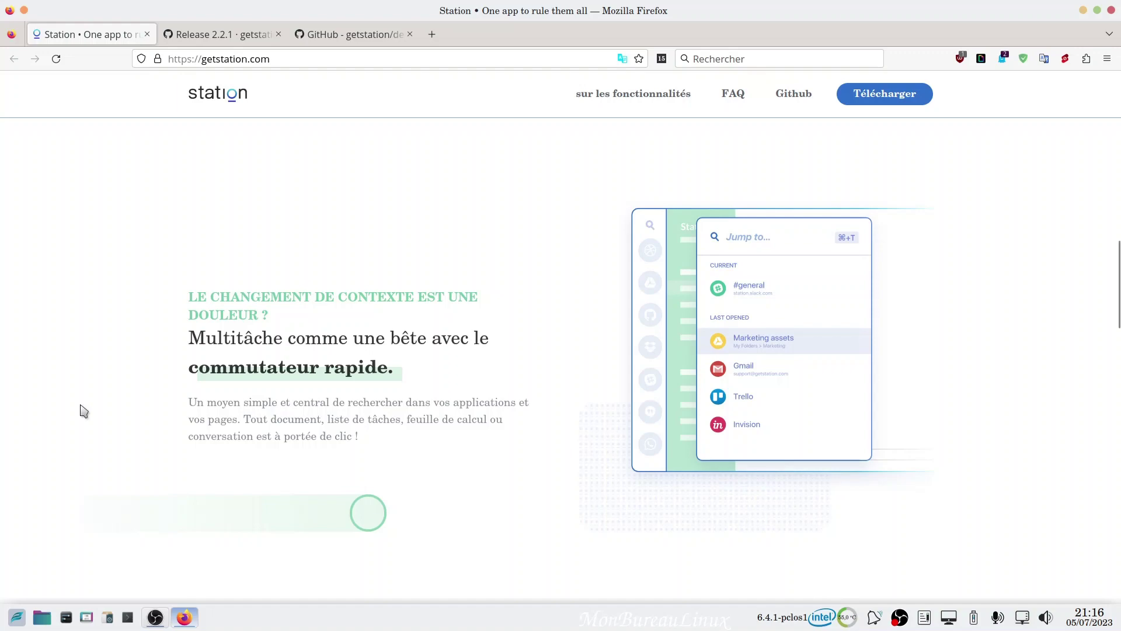
{"action": "scroll", "coordinate": [84, 411], "scroll_direction": "down", "scroll_amount": 5}
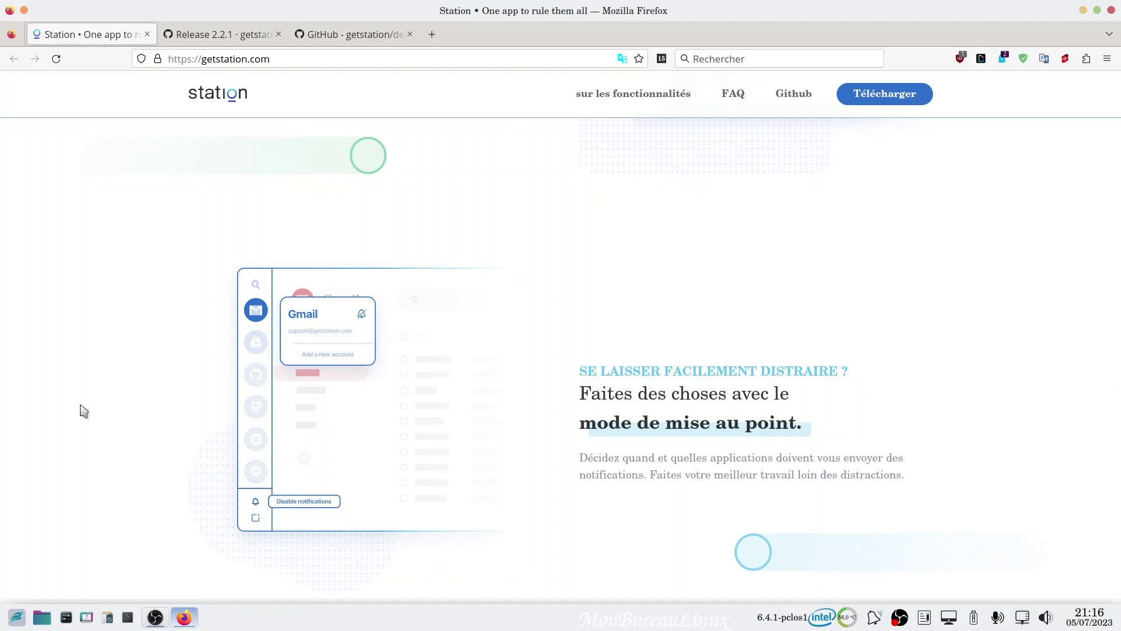
{"action": "scroll", "coordinate": [84, 411], "scroll_direction": "down", "scroll_amount": 5}
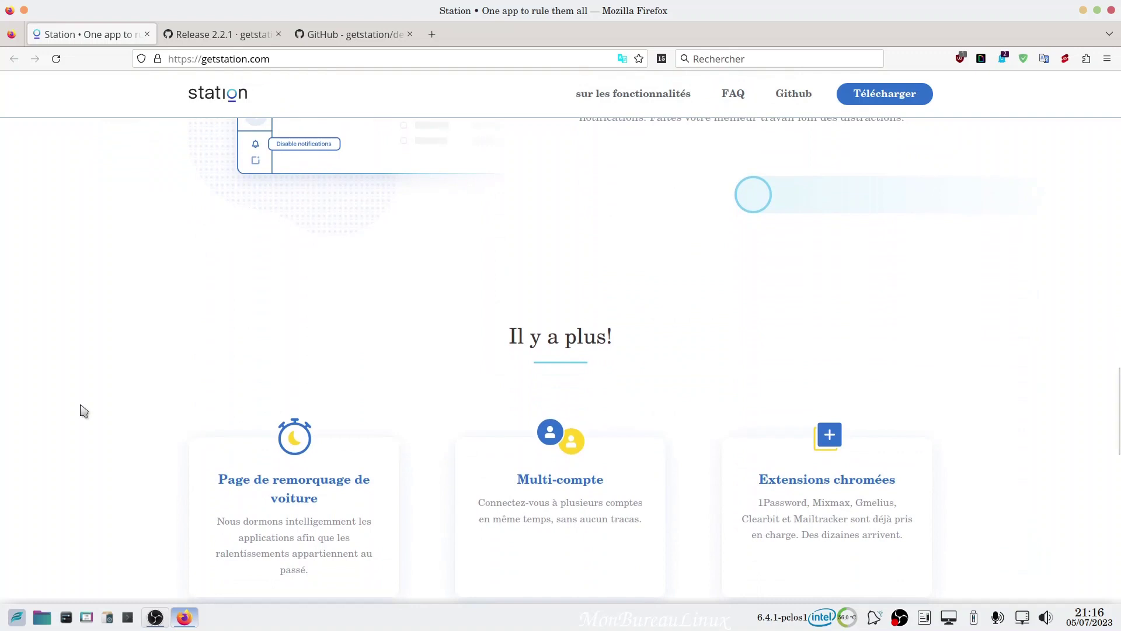
{"action": "scroll", "coordinate": [84, 411], "scroll_direction": "down", "scroll_amount": 1}
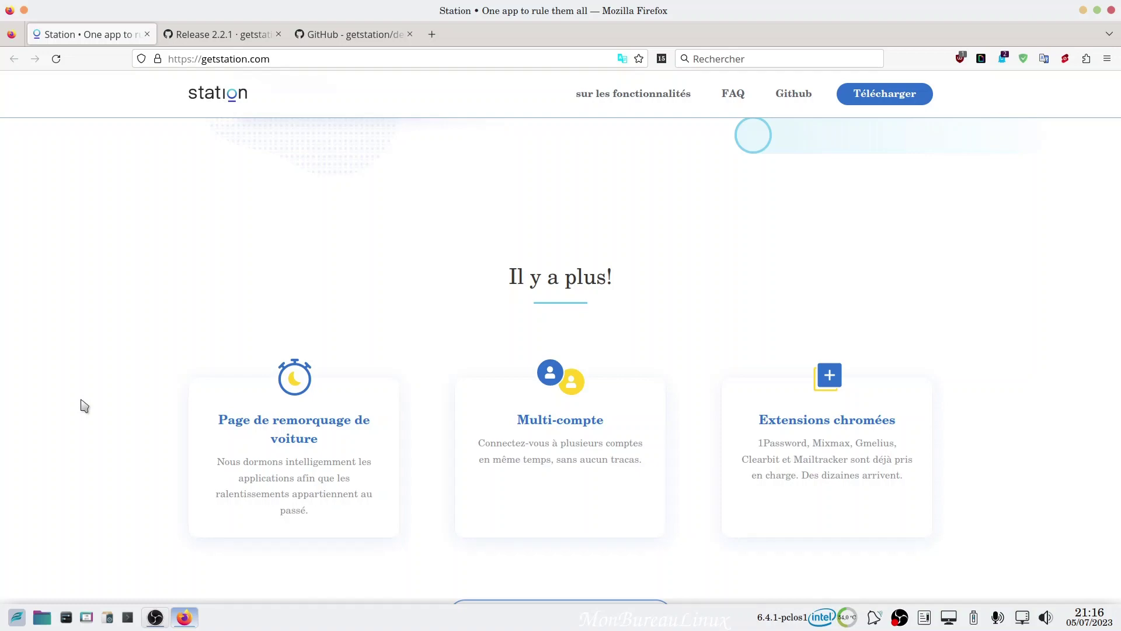
{"action": "scroll", "coordinate": [85, 406], "scroll_direction": "down", "scroll_amount": 5}
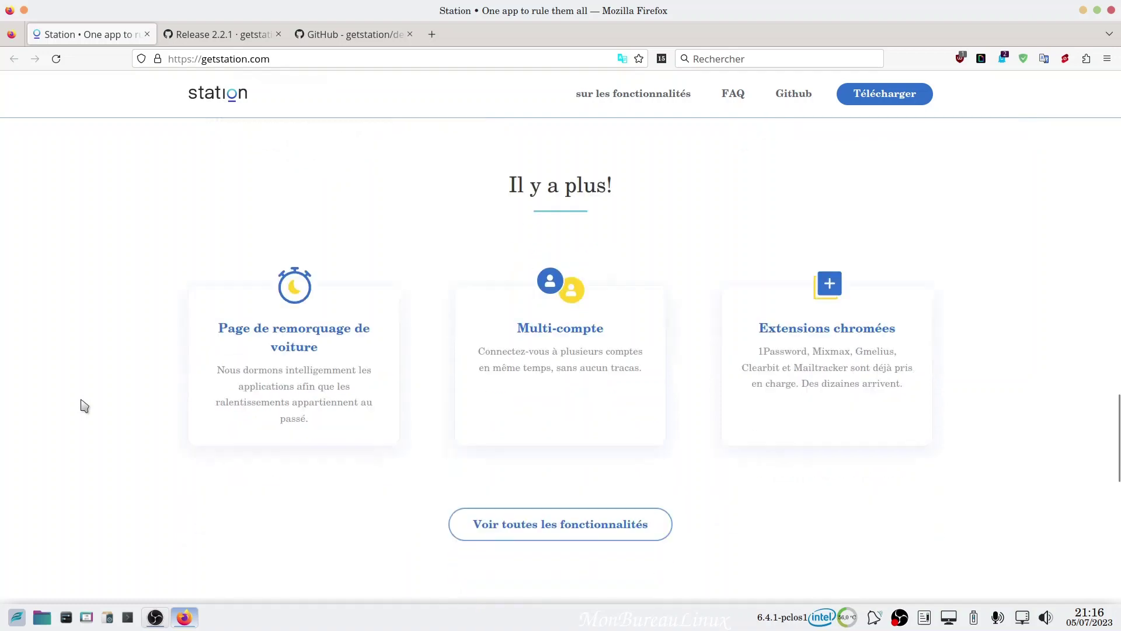
{"action": "scroll", "coordinate": [84, 406], "scroll_direction": "down", "scroll_amount": 1}
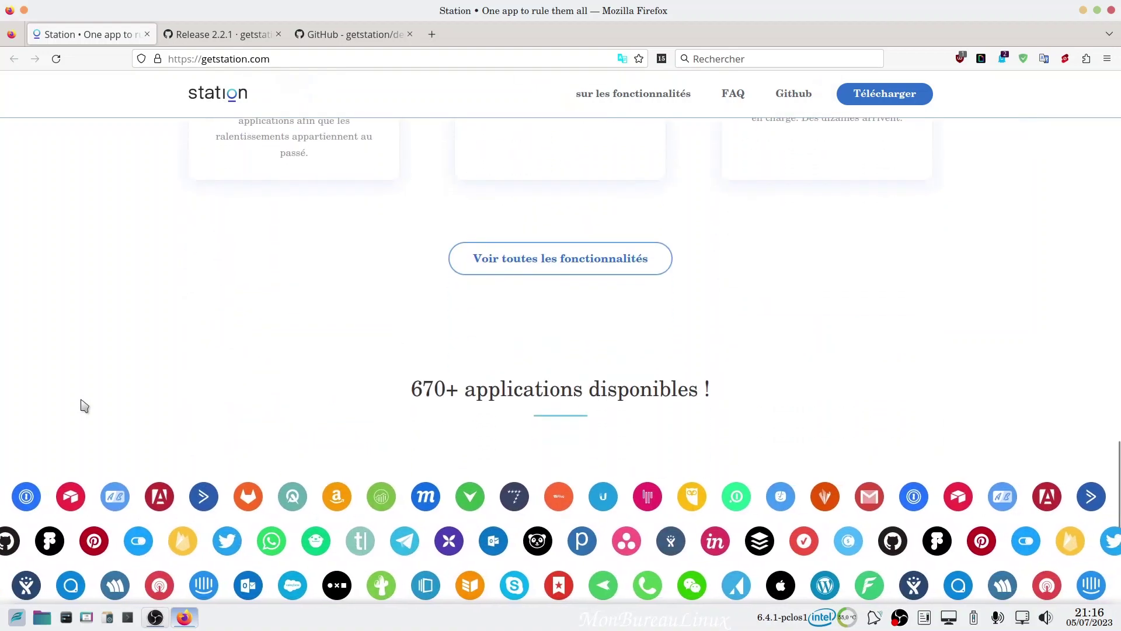
{"action": "scroll", "coordinate": [85, 405], "scroll_direction": "down", "scroll_amount": 4}
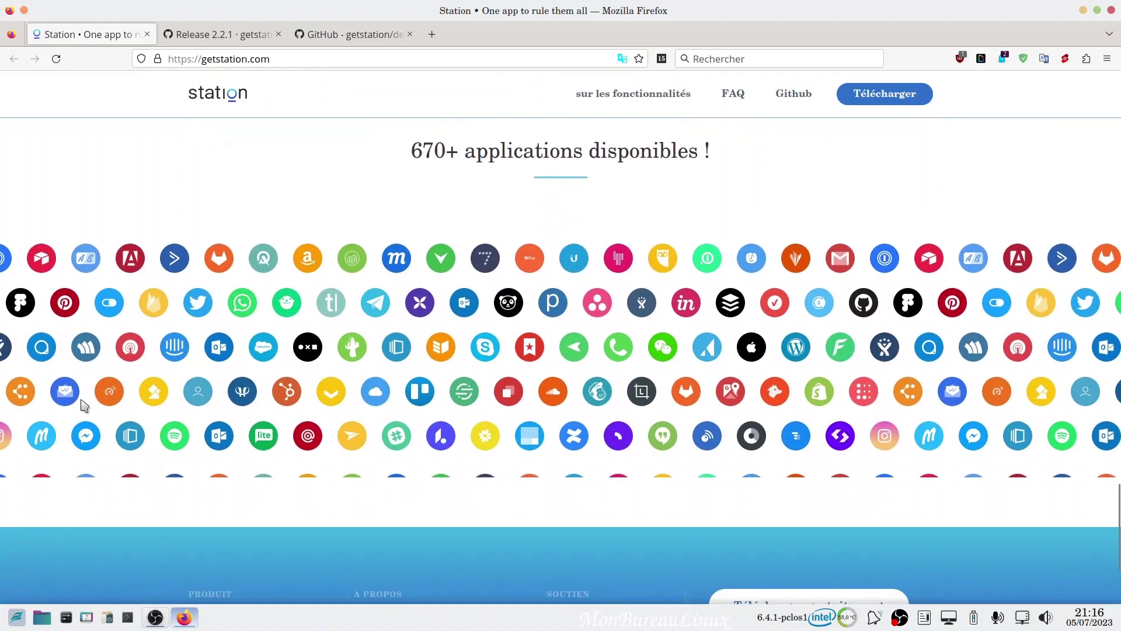
{"action": "scroll", "coordinate": [84, 406], "scroll_direction": "down", "scroll_amount": 3}
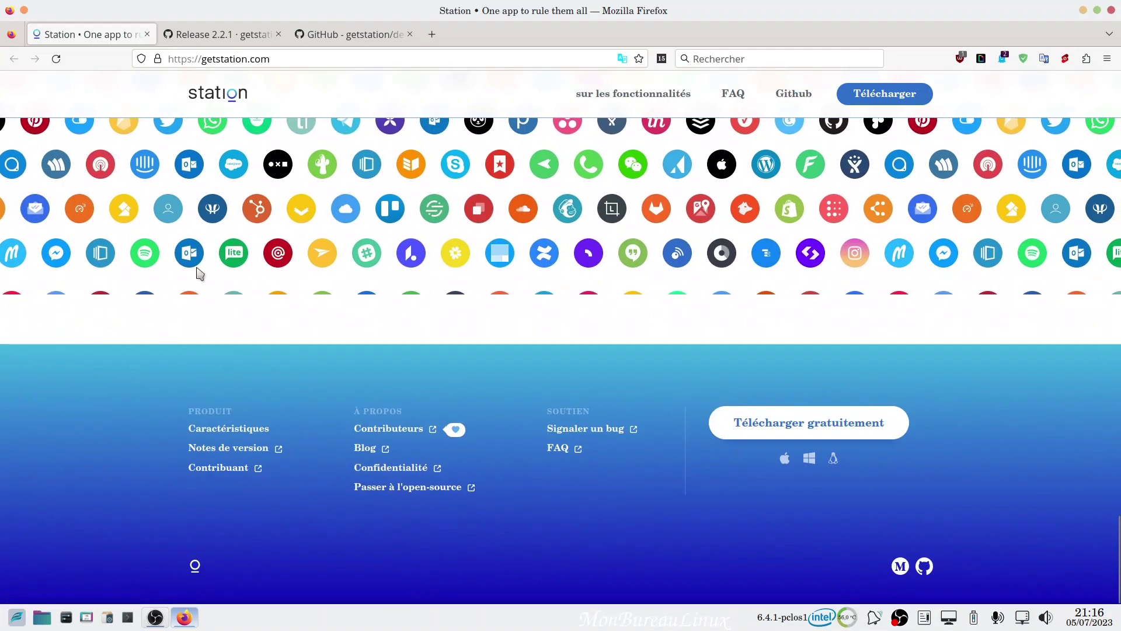
{"action": "scroll", "coordinate": [200, 130], "scroll_direction": "up", "scroll_amount": 7}
{"action": "scroll", "coordinate": [180, 320], "scroll_direction": "up", "scroll_amount": 5}
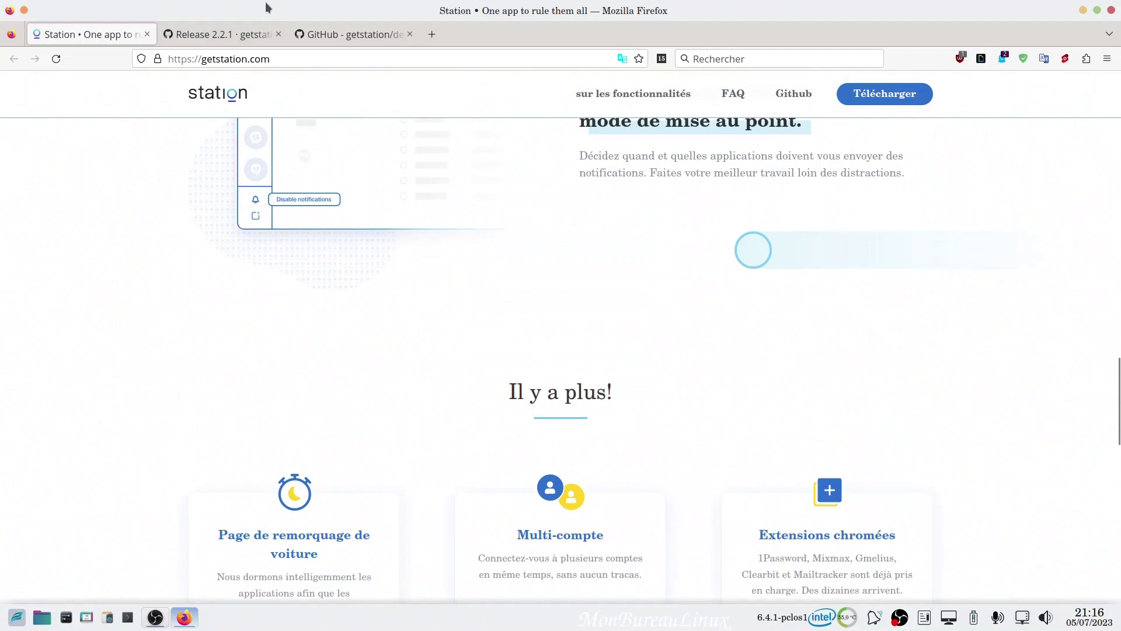
Step: Review the assets of Station release 2.2.1 on GitHub and the README of the getstation/desktop-app repository
{"action": "left_click", "coordinate": [250, 34]}
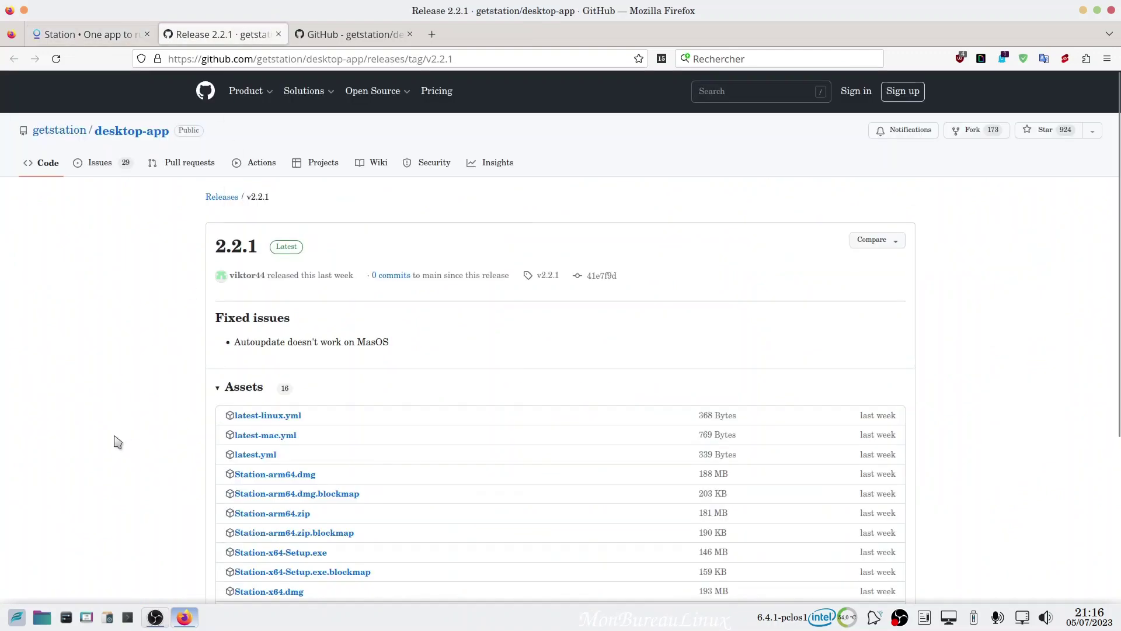
{"action": "scroll", "coordinate": [126, 435], "scroll_direction": "down", "scroll_amount": 4}
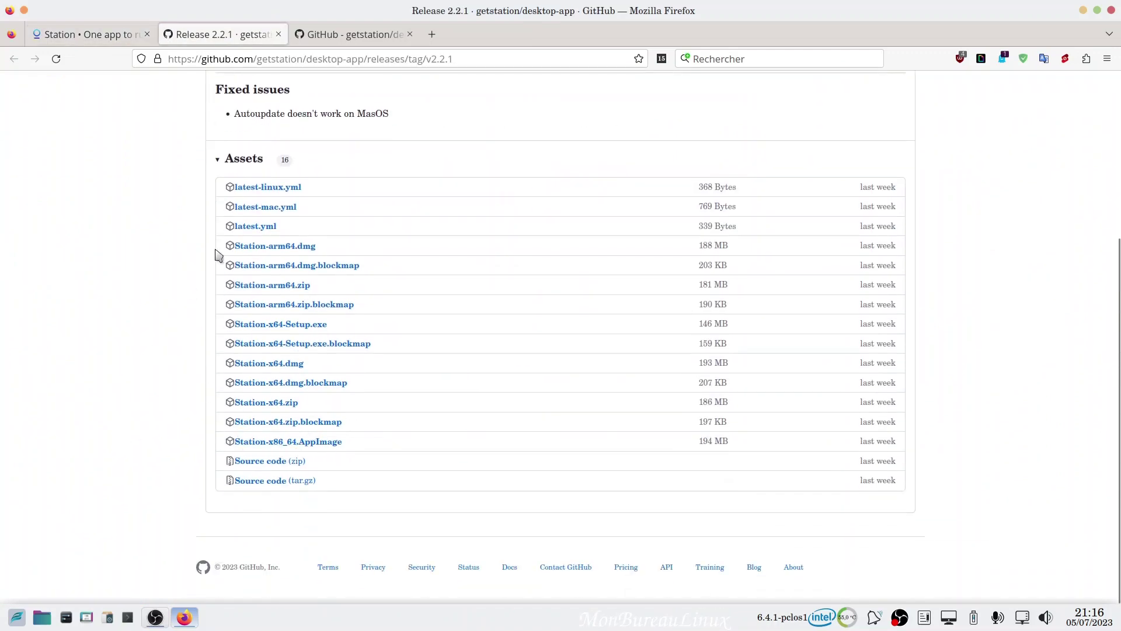
{"action": "left_click", "coordinate": [352, 34]}
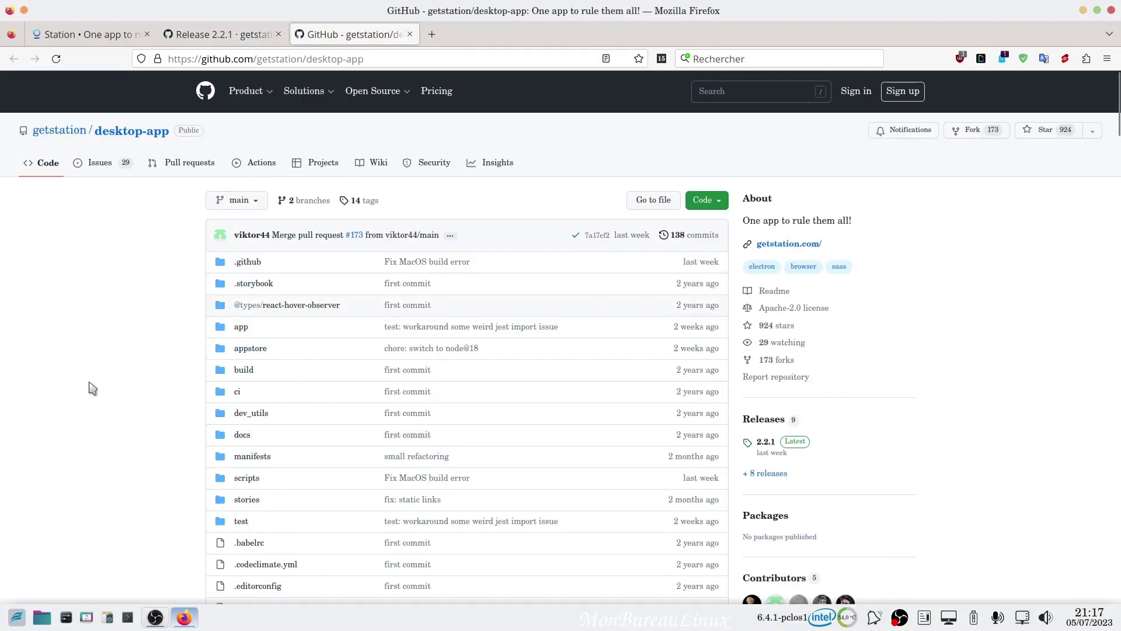
{"action": "scroll", "coordinate": [92, 388], "scroll_direction": "down", "scroll_amount": 5}
{"action": "scroll", "coordinate": [92, 388], "scroll_direction": "down", "scroll_amount": 3}
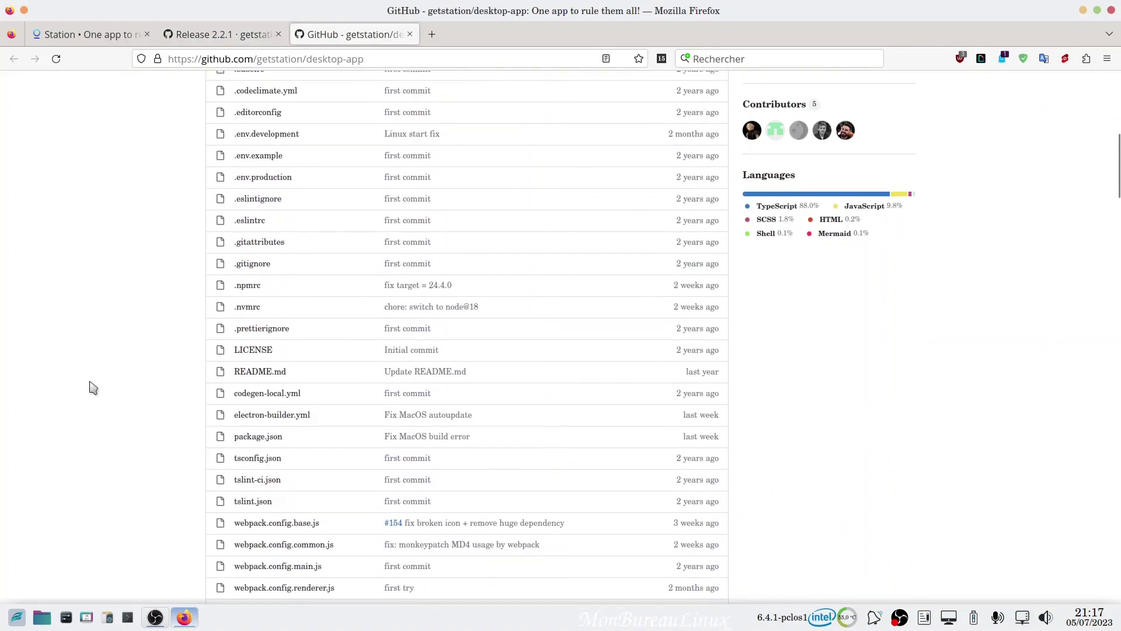
{"action": "scroll", "coordinate": [92, 388], "scroll_direction": "down", "scroll_amount": 3}
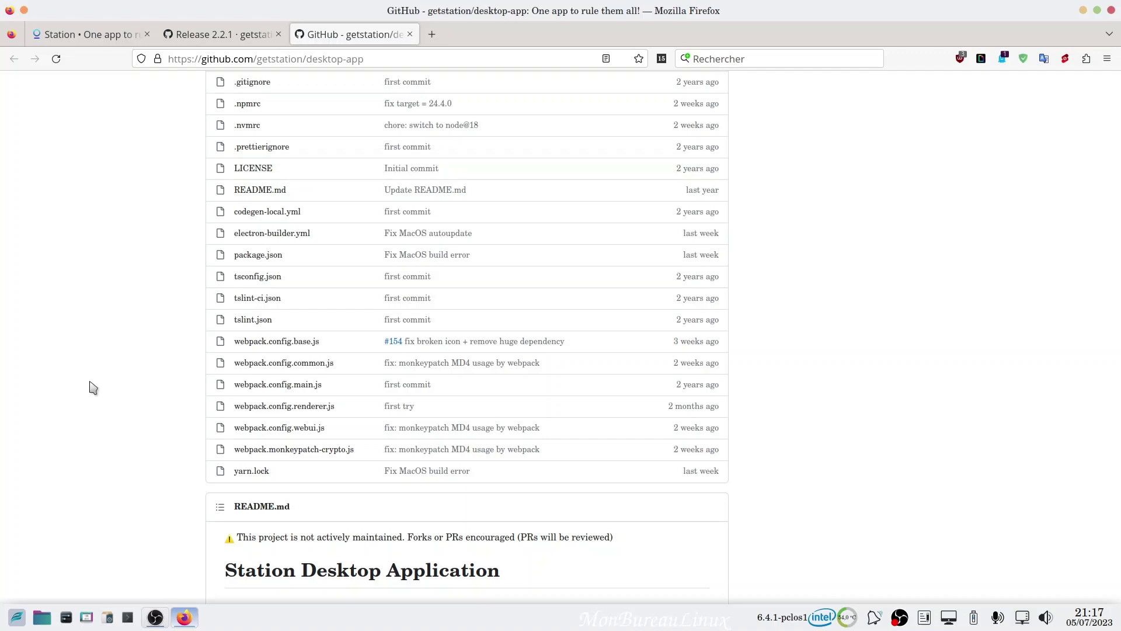
{"action": "scroll", "coordinate": [92, 388], "scroll_direction": "down", "scroll_amount": 3}
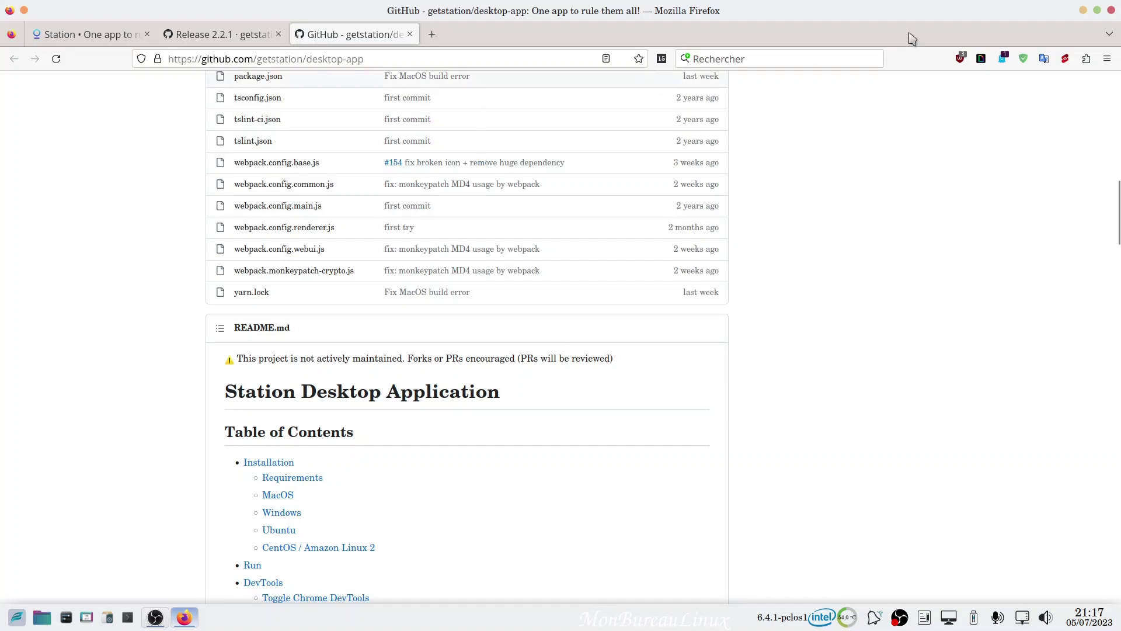
Step: Minimize the browser and check the access rights of Station-x86_64.AppImage on the desktop for the executable permission
{"action": "left_click", "coordinate": [1081, 13]}
{"action": "right_click", "coordinate": [52, 194]}
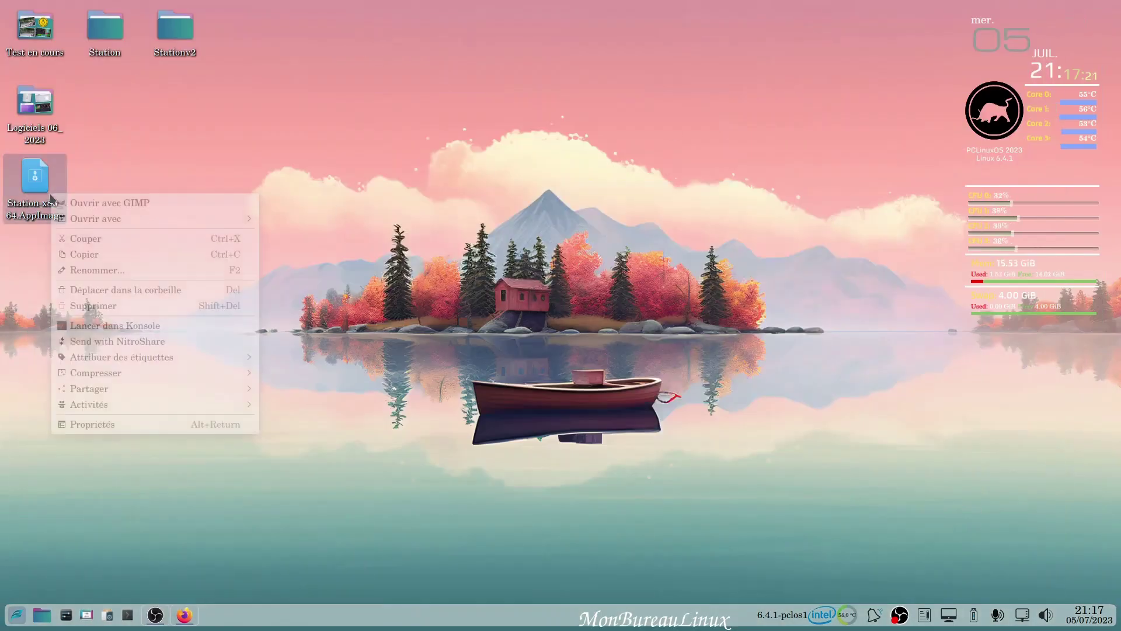
{"action": "left_click", "coordinate": [136, 418]}
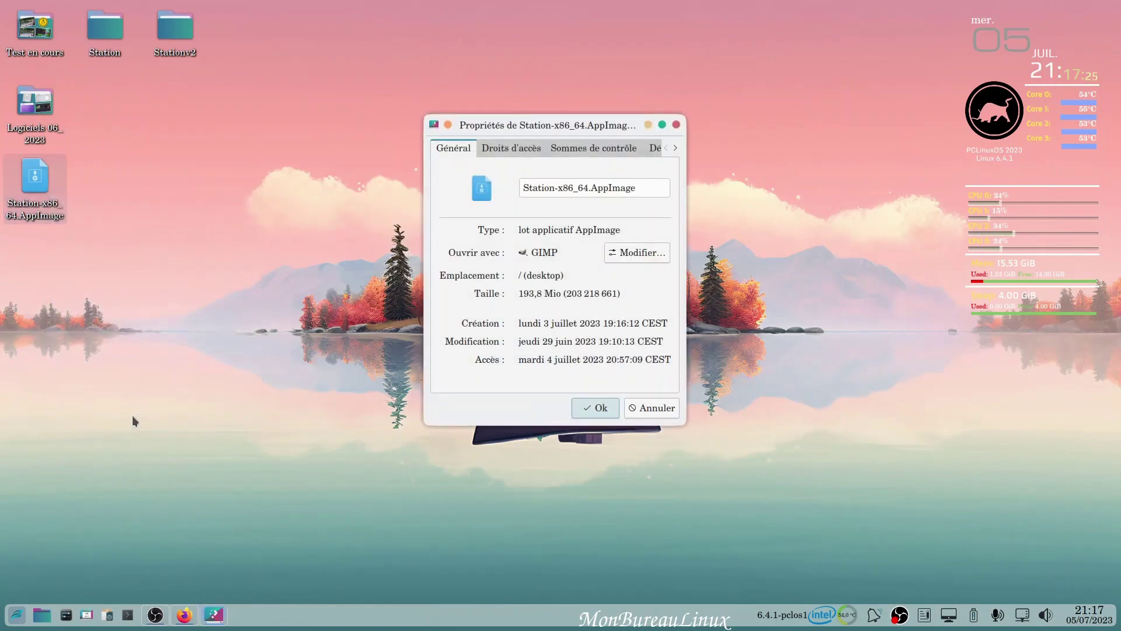
{"action": "left_click", "coordinate": [508, 147]}
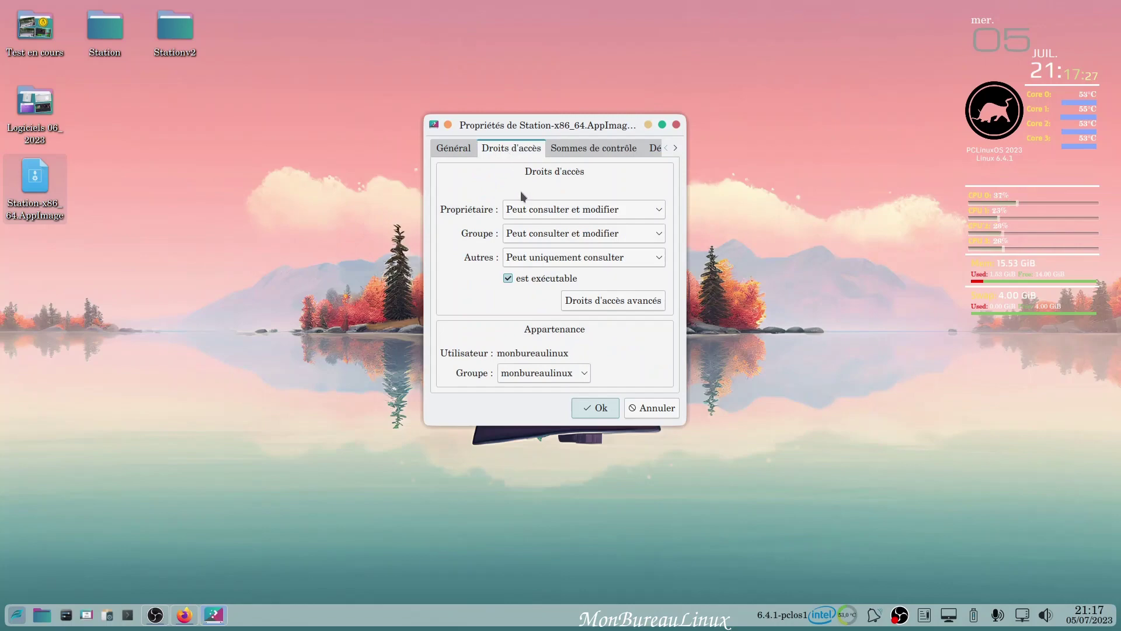
{"action": "left_click", "coordinate": [598, 407]}
Step: Execute Station-x86_64.AppImage from the desktop and maximize the Station window
{"action": "double_click", "coordinate": [36, 186]}
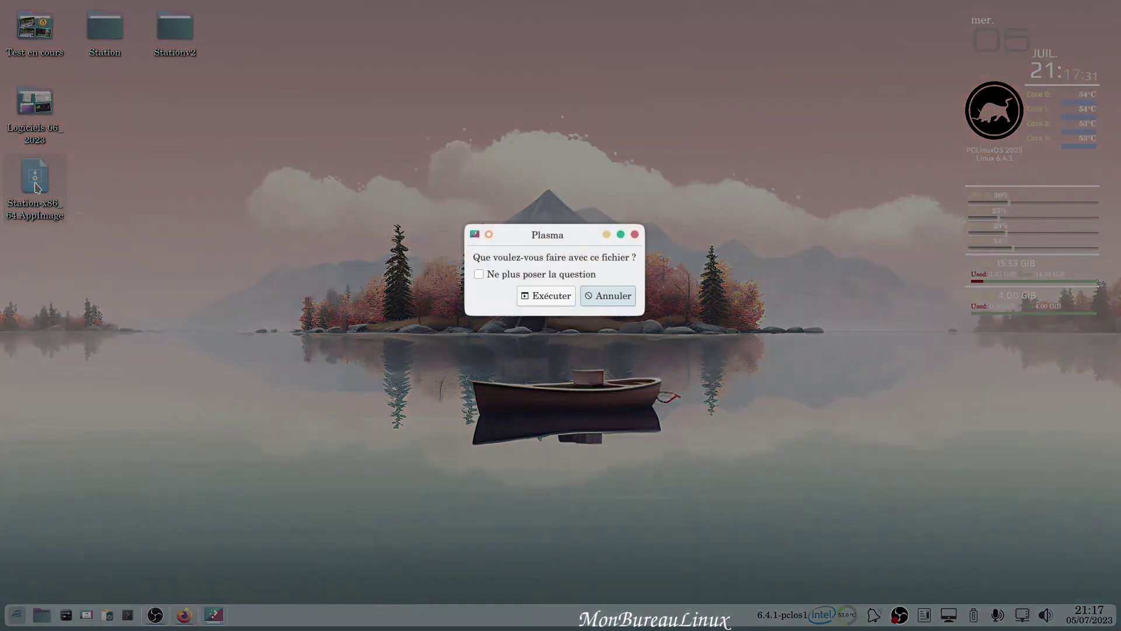
{"action": "left_click", "coordinate": [548, 296]}
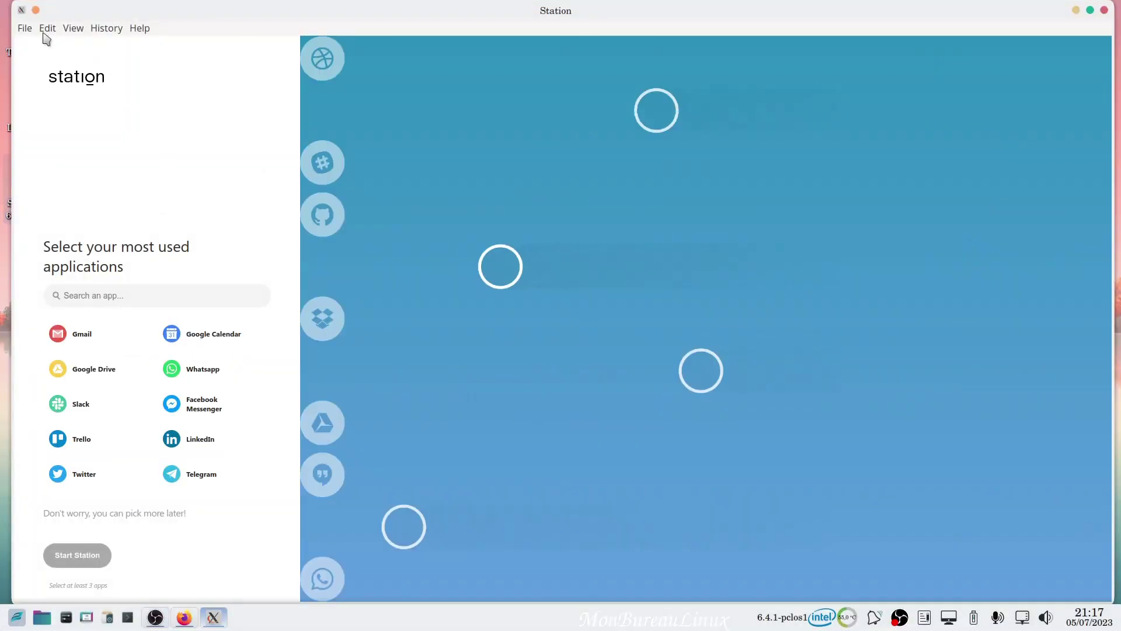
{"action": "left_click", "coordinate": [1091, 10]}
{"action": "left_click", "coordinate": [11, 29]}
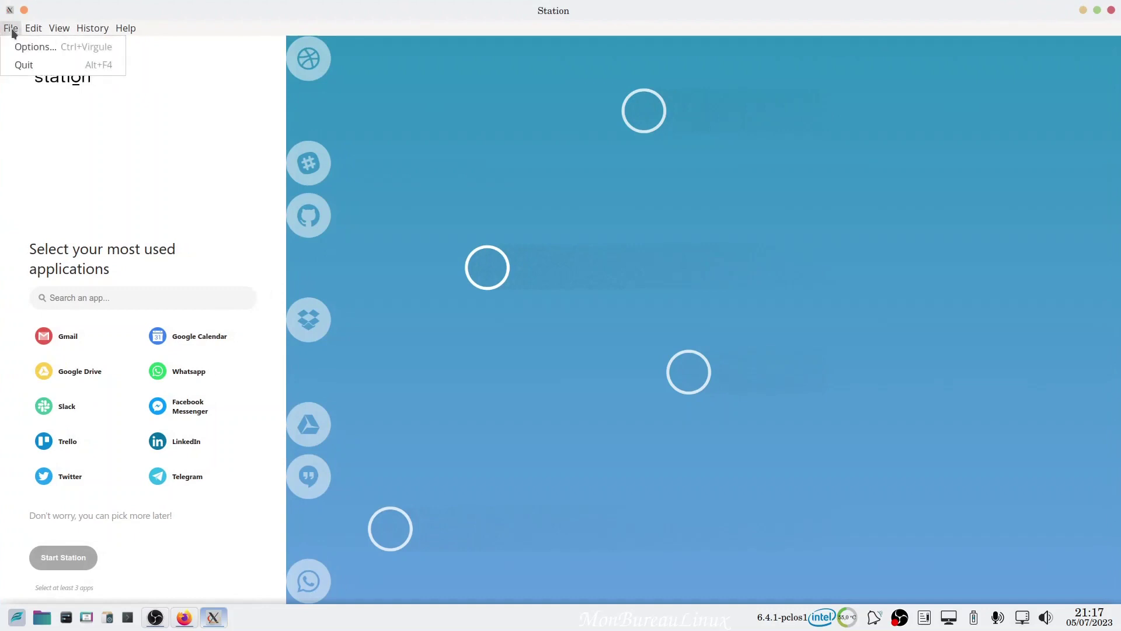
{"action": "mouse_move", "coordinate": [54, 30]}
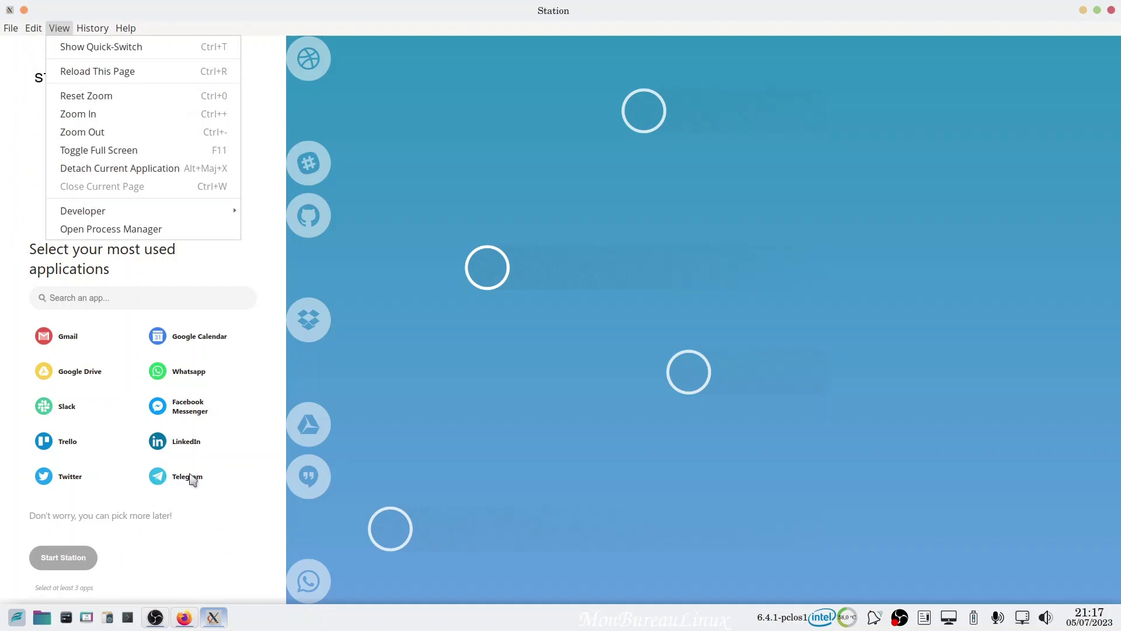
{"action": "left_click", "coordinate": [194, 479]}
Step: Add Telegram, Gmail, Twitter, Whatsapp and LinkedIn as the most used applications and start Station
{"action": "left_click", "coordinate": [245, 477]}
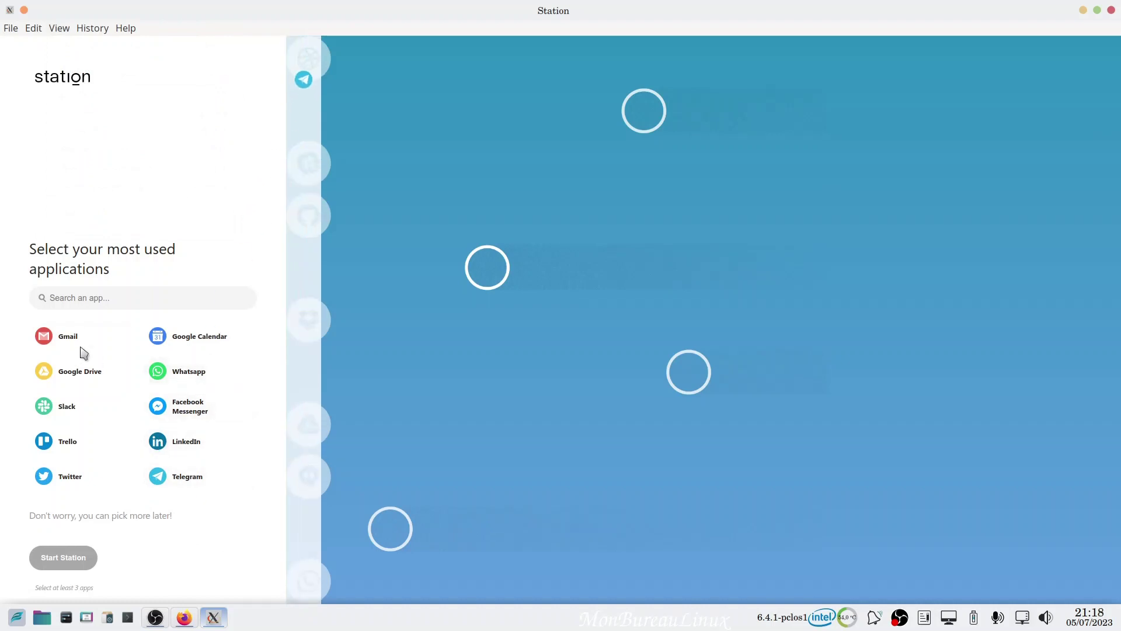
{"action": "left_click", "coordinate": [130, 336]}
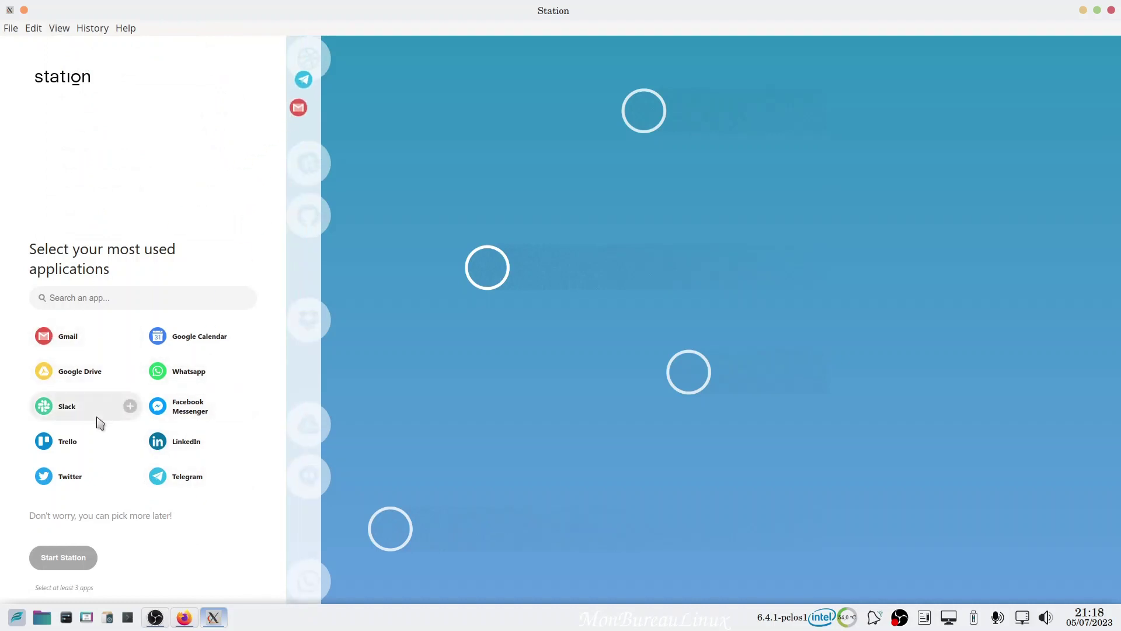
{"action": "left_click", "coordinate": [130, 476]}
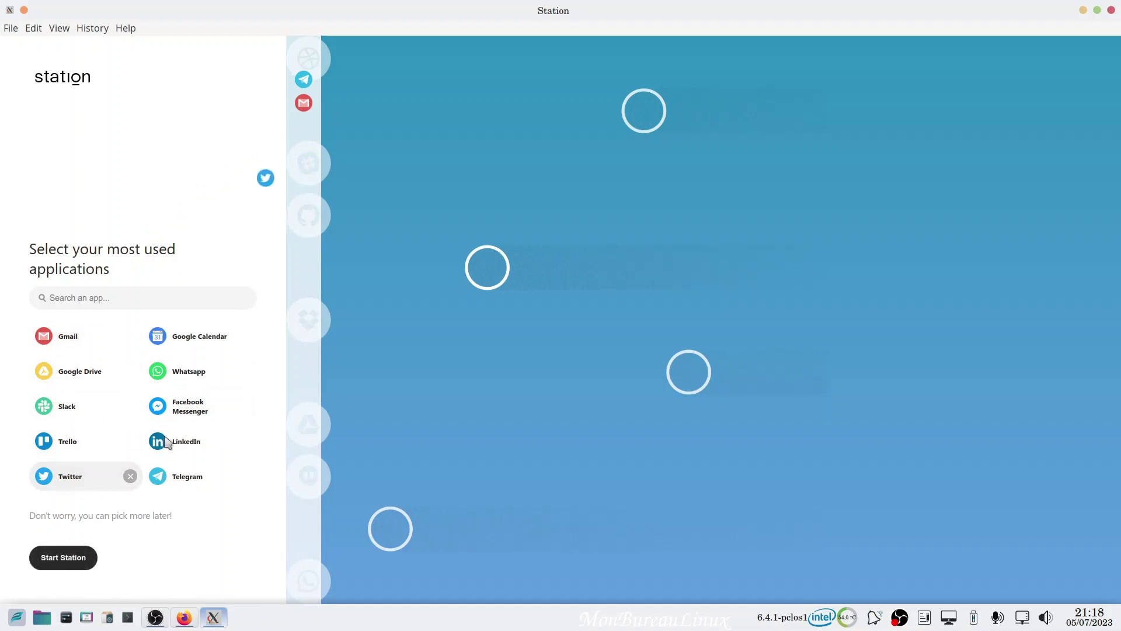
{"action": "left_click", "coordinate": [244, 371]}
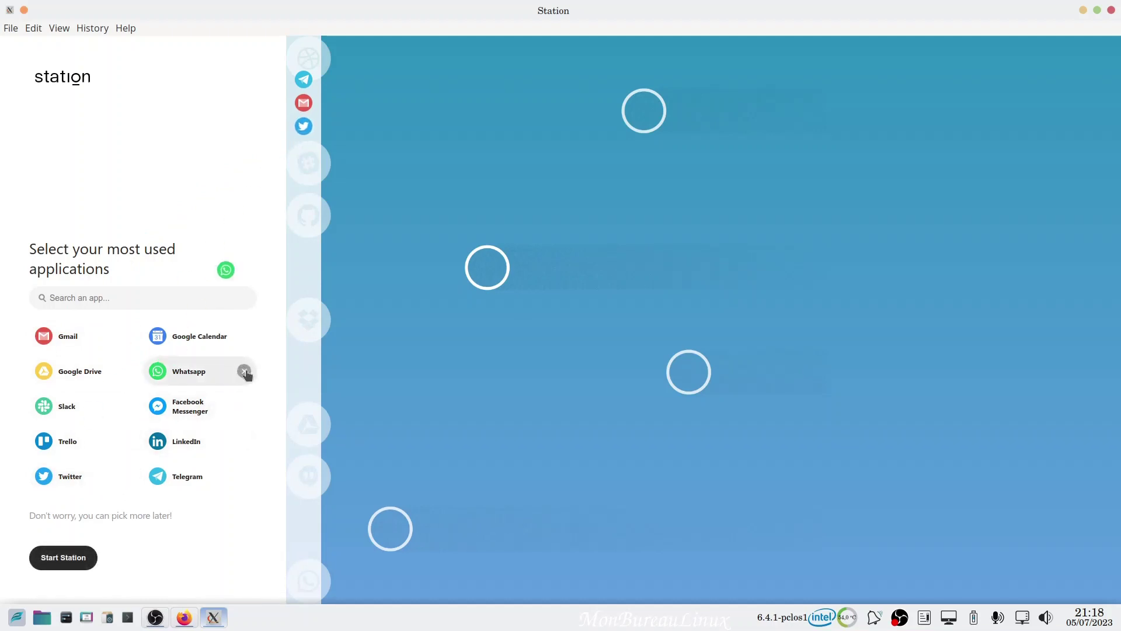
{"action": "left_click", "coordinate": [243, 443]}
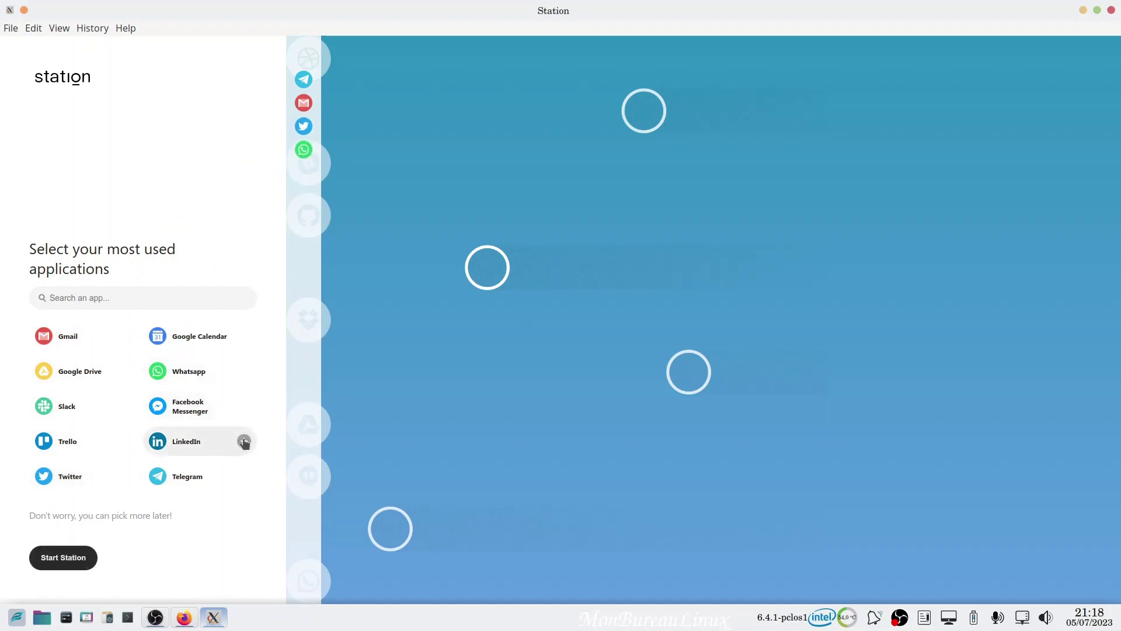
{"action": "left_click", "coordinate": [51, 563]}
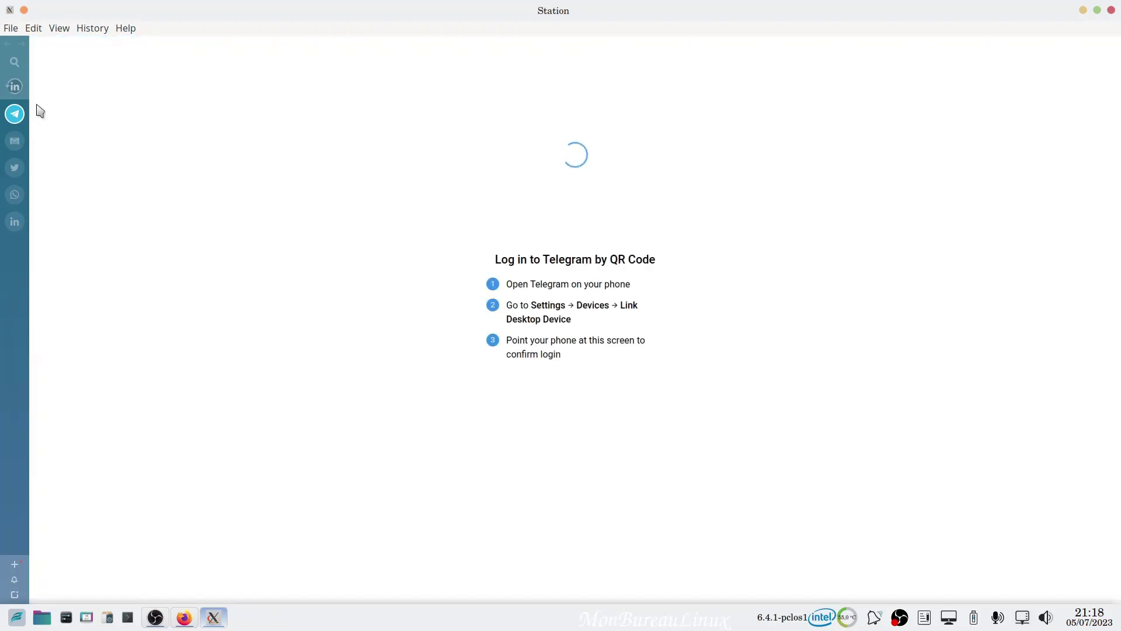
Step: Switch the Telegram login page to French, and view Telegram's application settings before closing them
{"action": "mouse_move", "coordinate": [24, 120]}
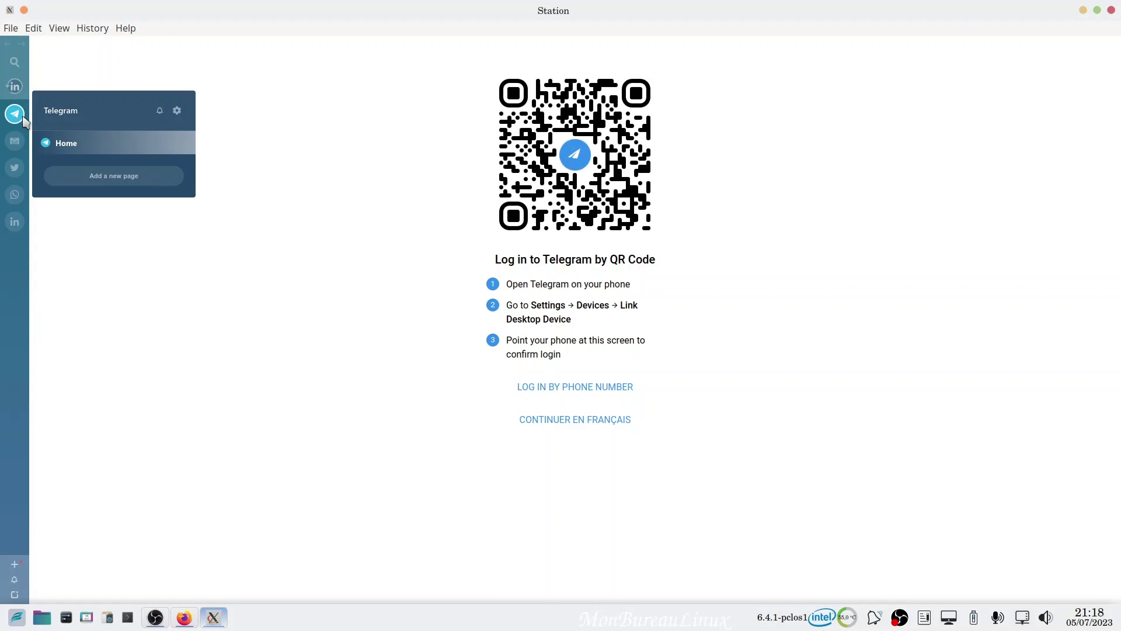
{"action": "left_click", "coordinate": [571, 421]}
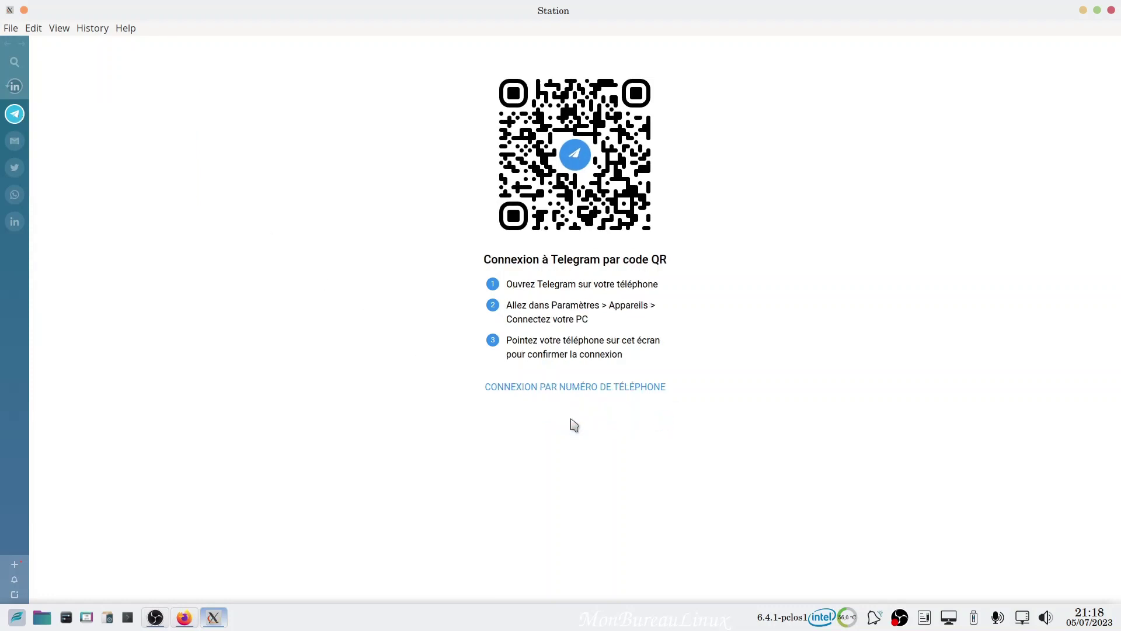
{"action": "mouse_move", "coordinate": [16, 119]}
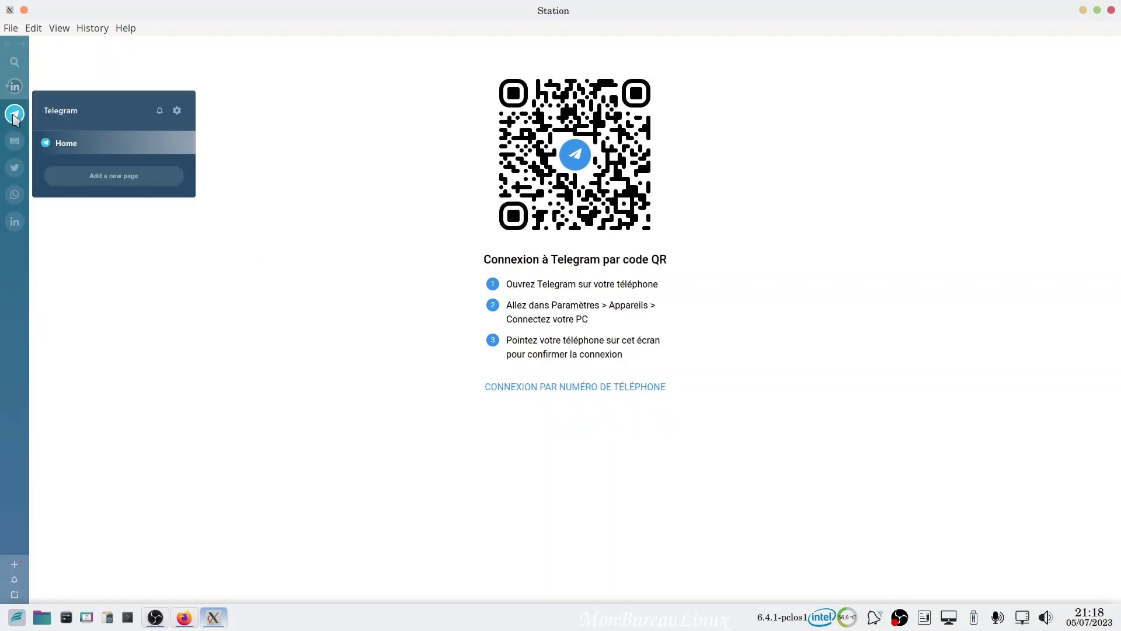
{"action": "left_click", "coordinate": [177, 111]}
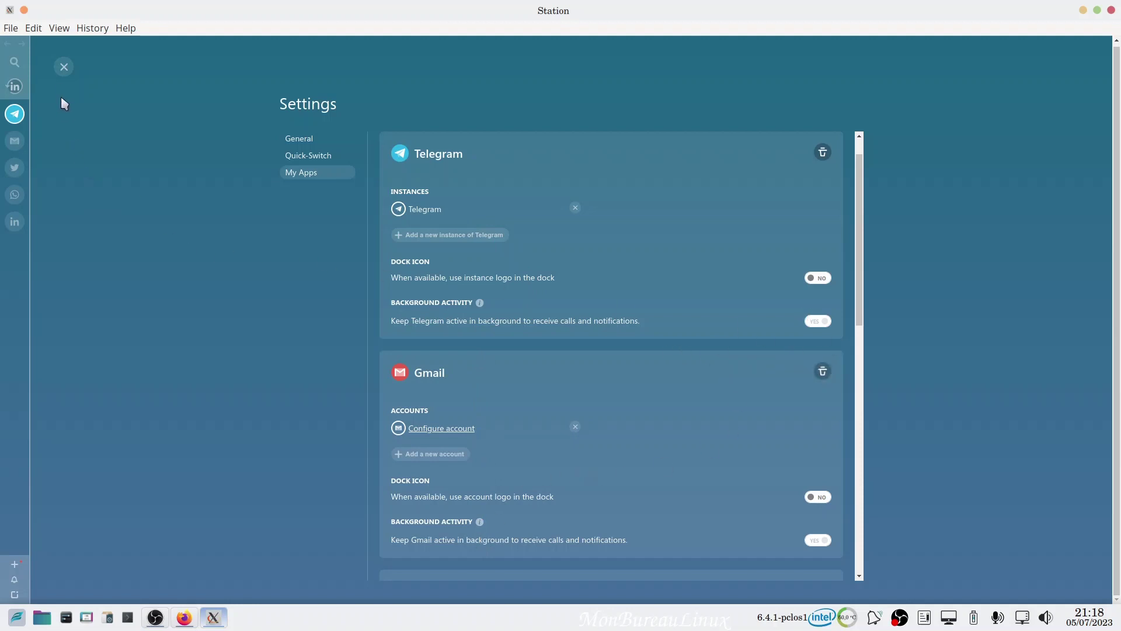
{"action": "left_click", "coordinate": [64, 67]}
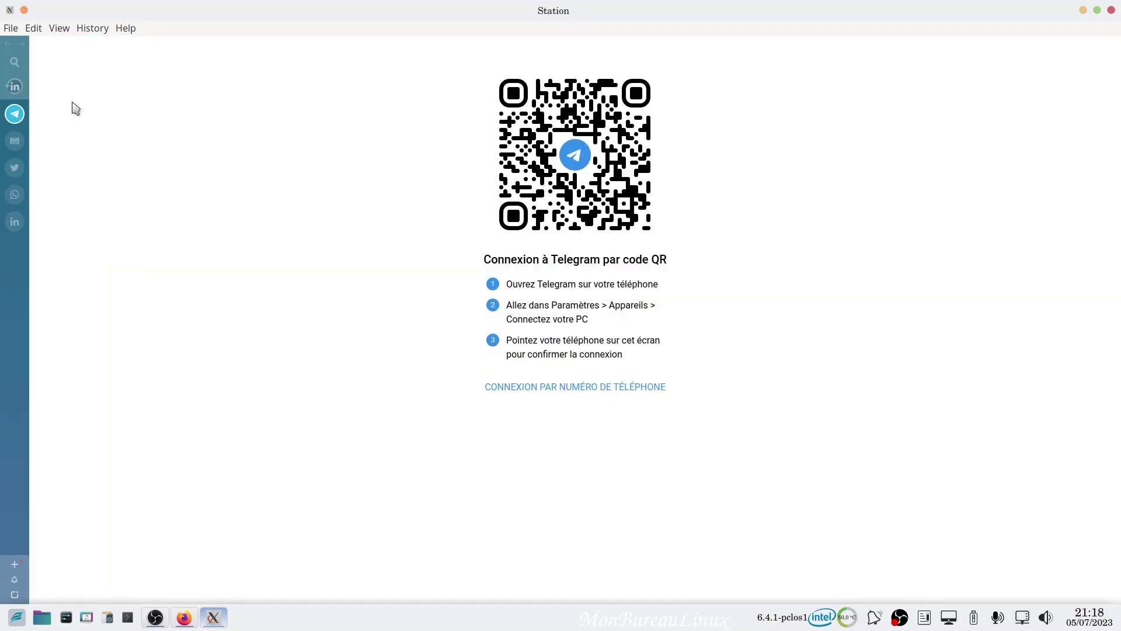
{"action": "left_click", "coordinate": [11, 141]}
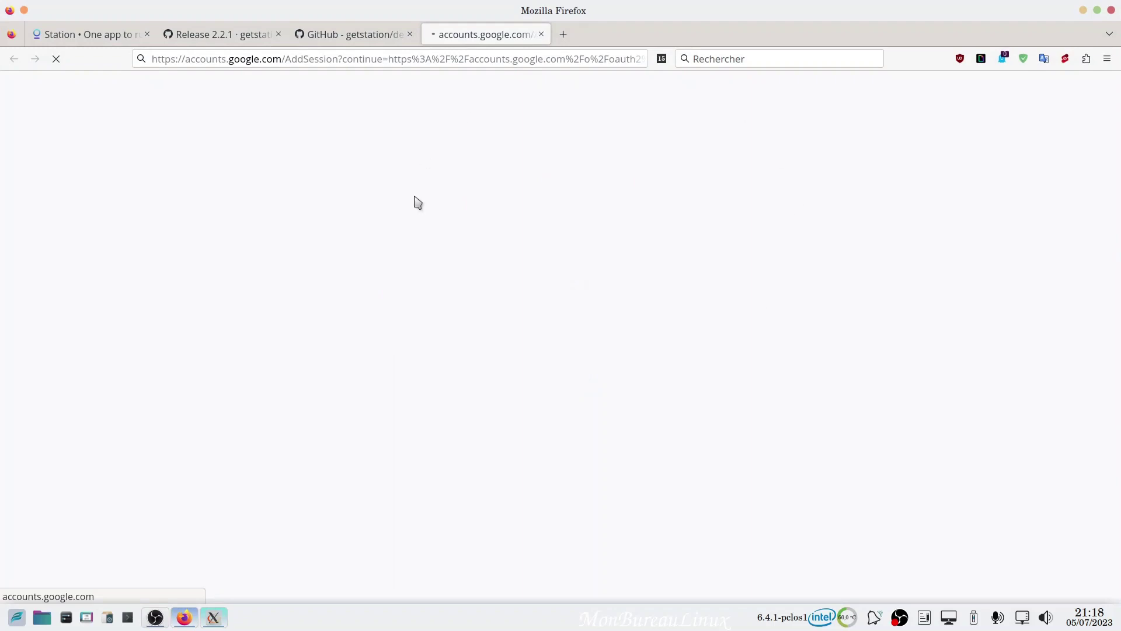
{"action": "left_click", "coordinate": [1082, 12]}
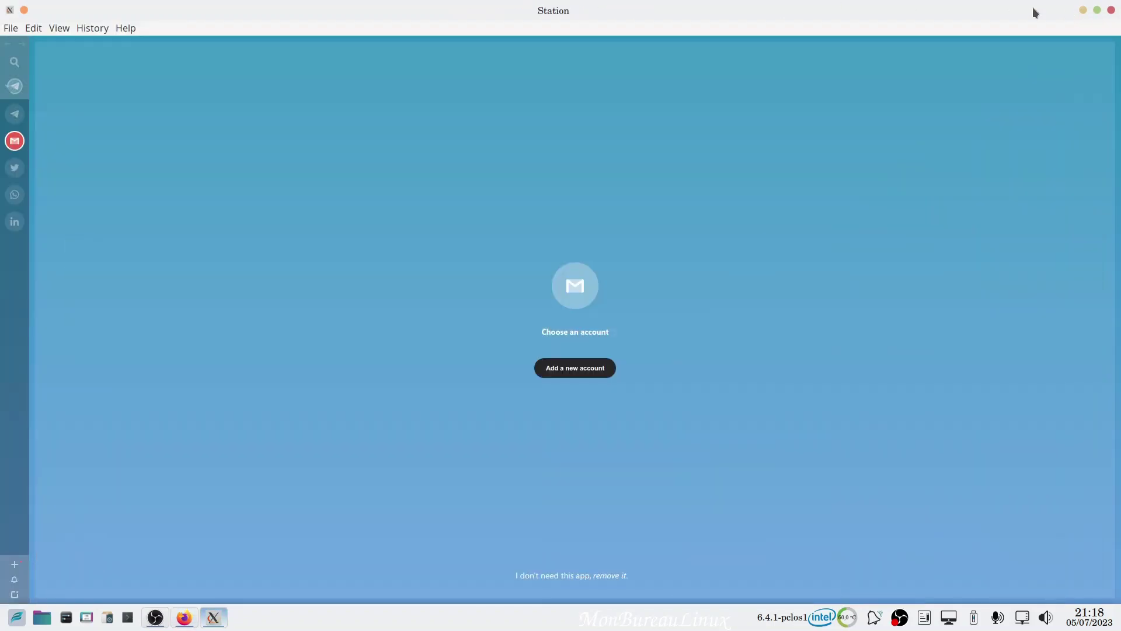
{"action": "left_click", "coordinate": [15, 168]}
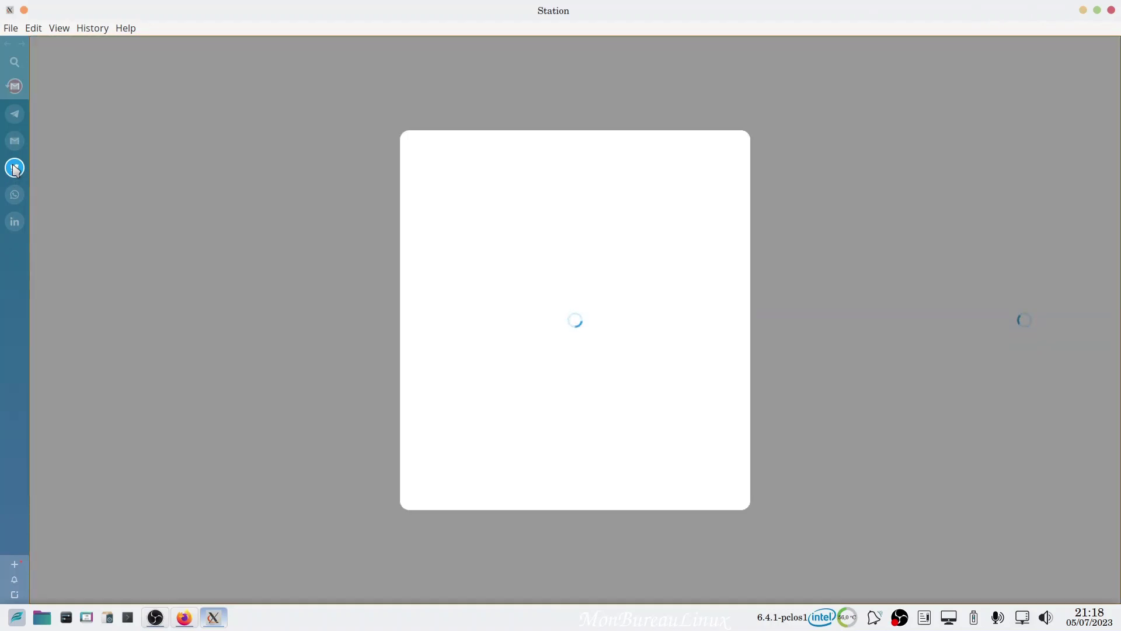
{"action": "left_click", "coordinate": [15, 195]}
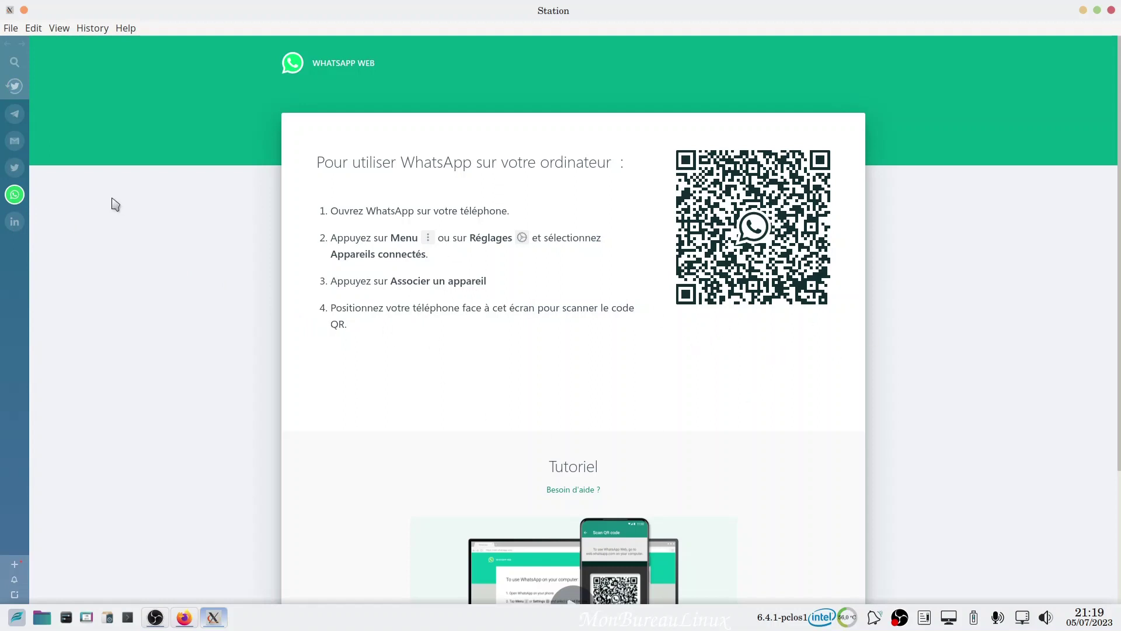
{"action": "left_click", "coordinate": [15, 226]}
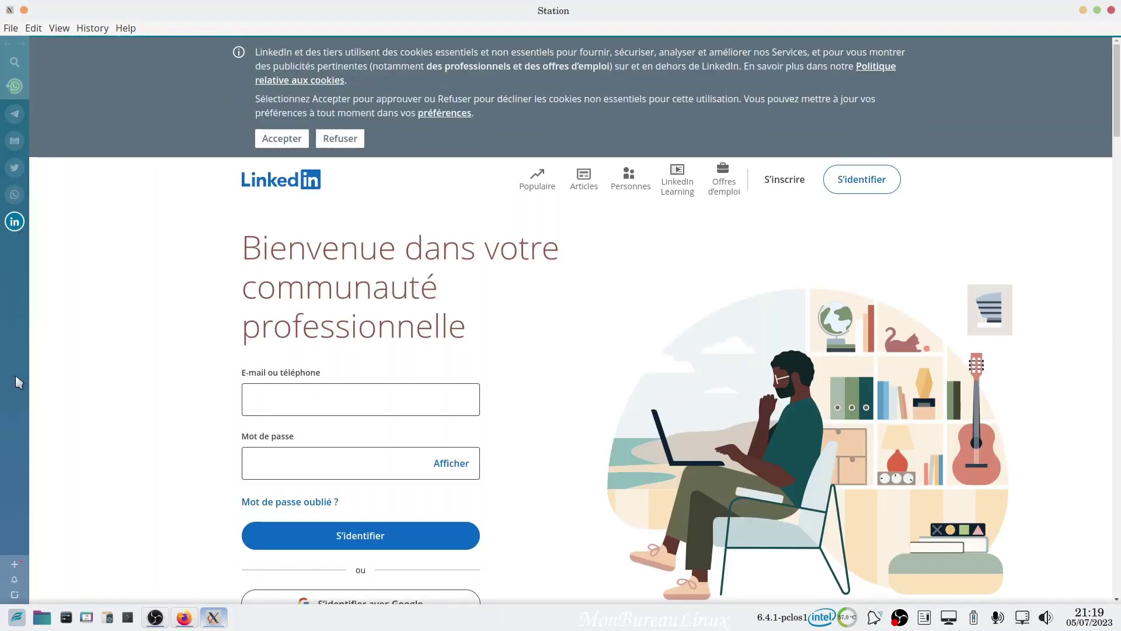
Step: Search the Station App Store for zoom and clear the search
{"action": "left_click", "coordinate": [15, 566]}
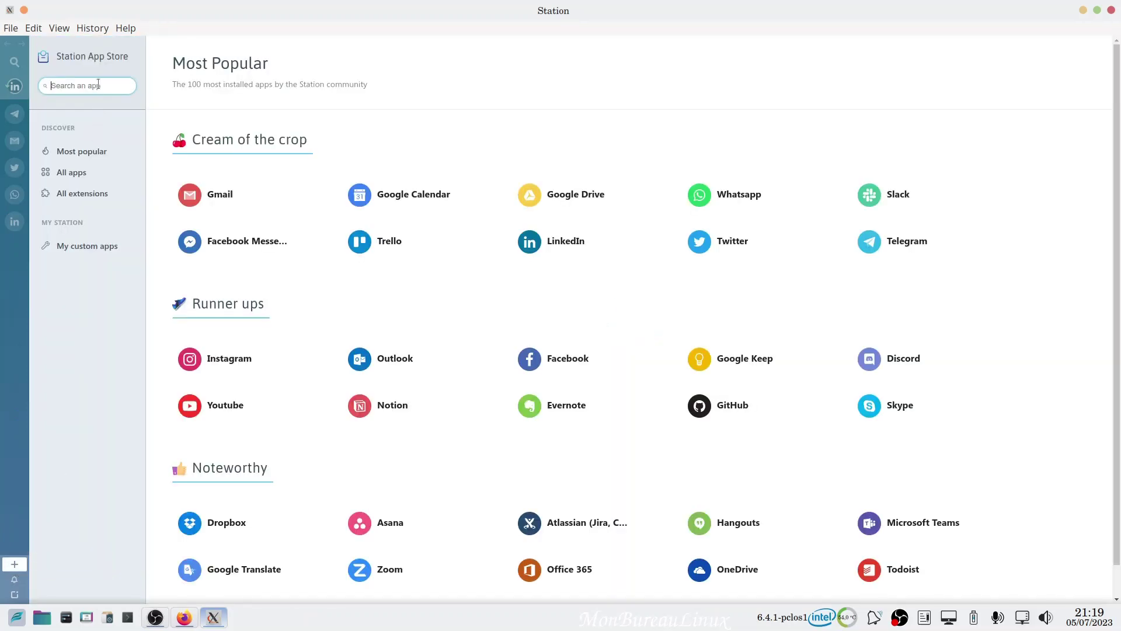
{"action": "type", "text": "zoom"}
{"action": "key", "text": "Return"}
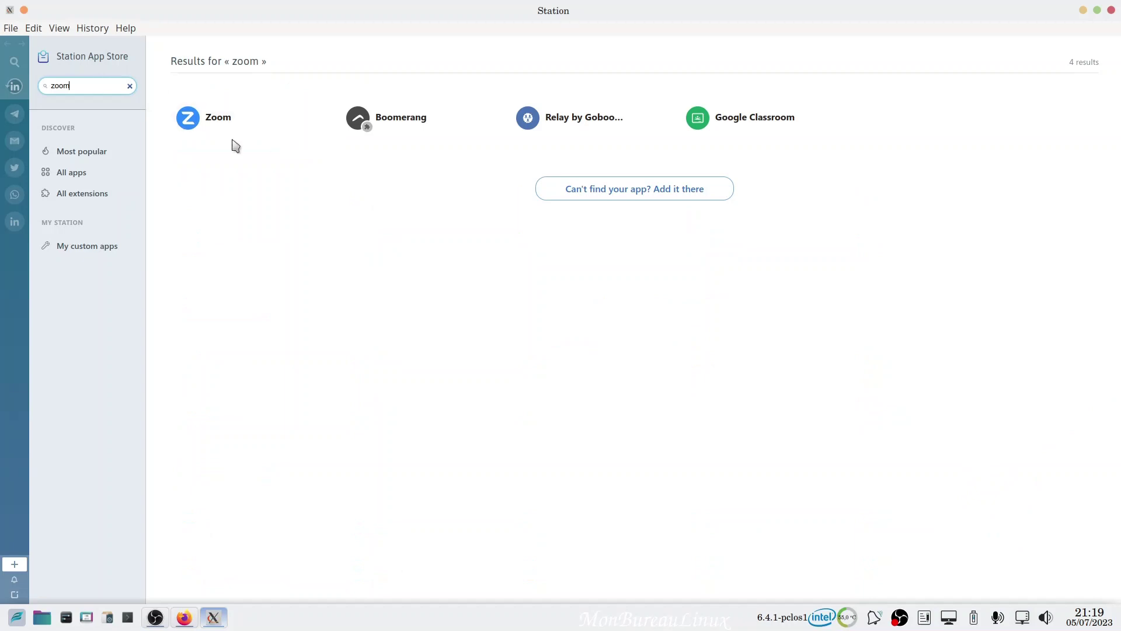
{"action": "left_click", "coordinate": [130, 87]}
Step: Examine the Most popular apps of the Station App Store
{"action": "left_click", "coordinate": [93, 152]}
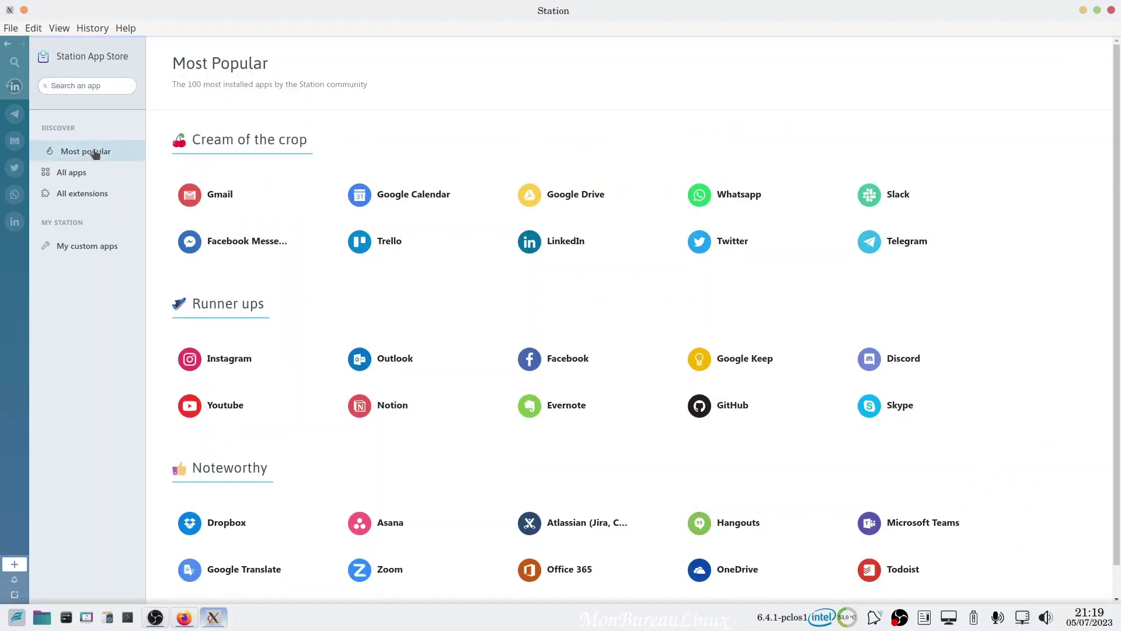
{"action": "mouse_move", "coordinate": [781, 362]}
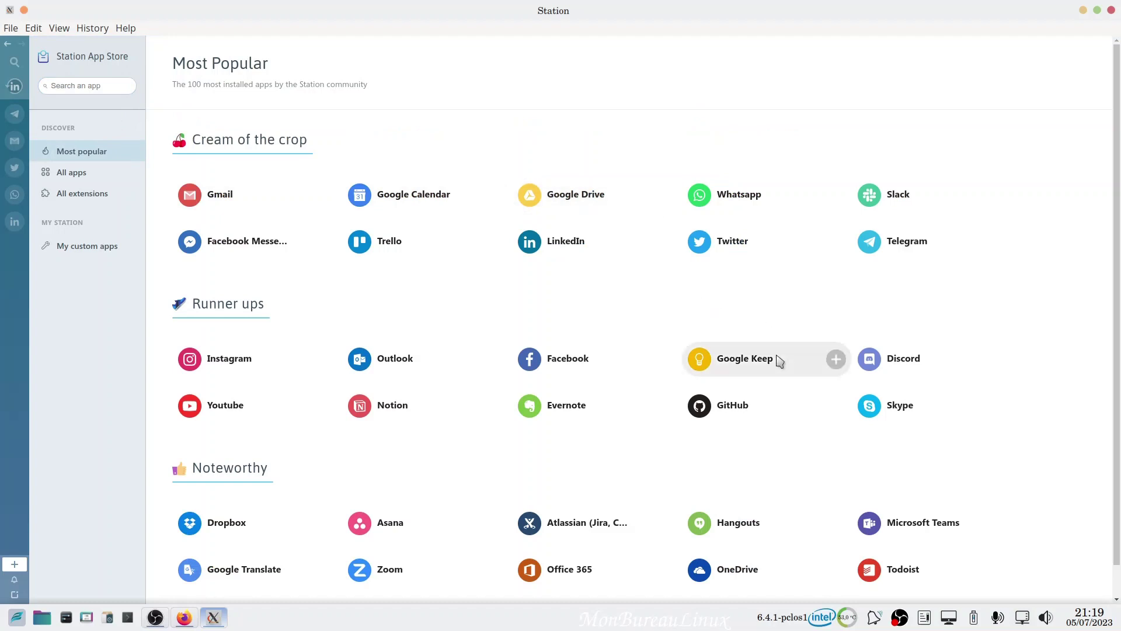
{"action": "scroll", "coordinate": [706, 466], "scroll_direction": "down", "scroll_amount": 1}
{"action": "scroll", "coordinate": [494, 374], "scroll_direction": "up", "scroll_amount": 1}
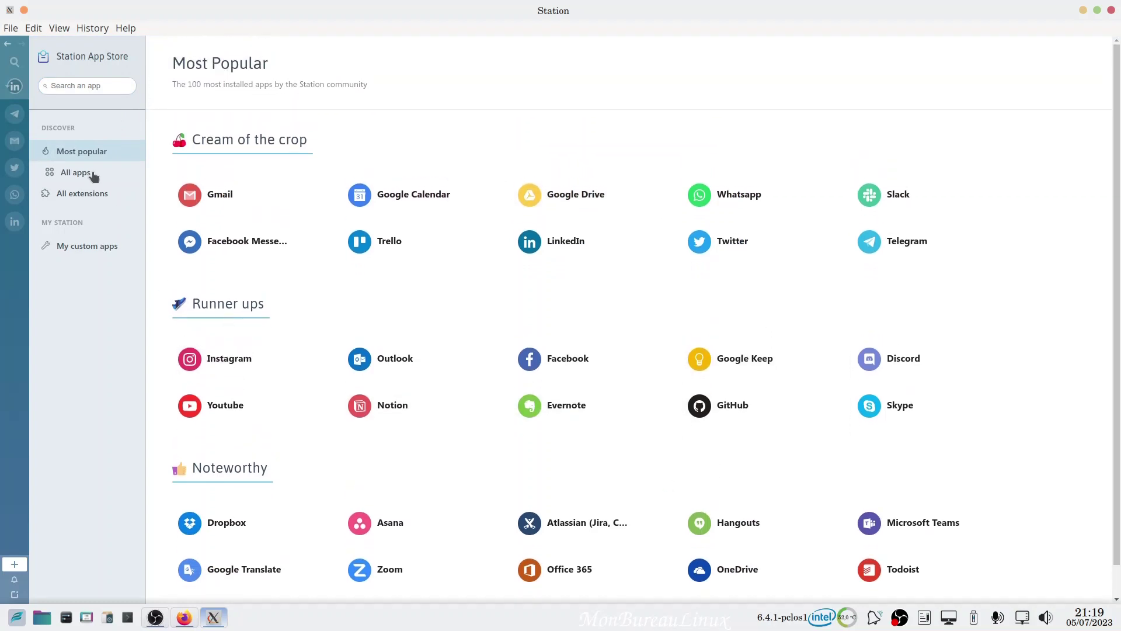
Step: Browse the complete app catalogue, looking through the Accounting & Finance category
{"action": "left_click", "coordinate": [94, 175]}
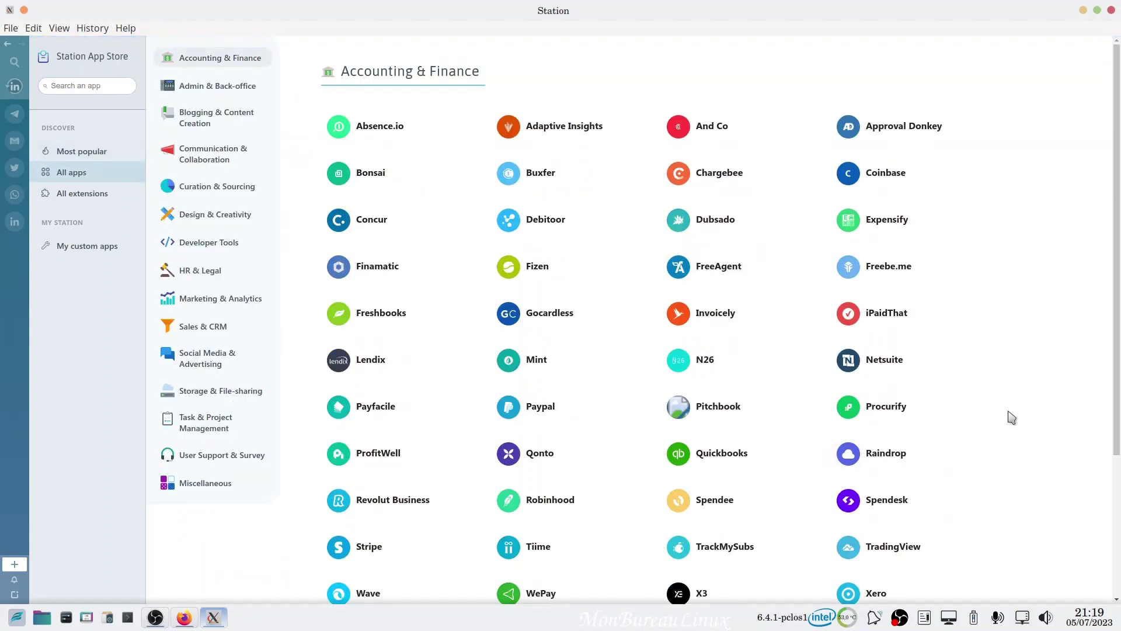
{"action": "scroll", "coordinate": [1013, 455], "scroll_direction": "down", "scroll_amount": 5}
{"action": "scroll", "coordinate": [852, 330], "scroll_direction": "up", "scroll_amount": 5}
{"action": "mouse_move", "coordinate": [391, 192]}
{"action": "scroll", "coordinate": [584, 420], "scroll_direction": "down", "scroll_amount": 5}
{"action": "scroll", "coordinate": [350, 234], "scroll_direction": "up", "scroll_amount": 5}
Step: Add 1Password from the Admin & Back-office category to Station
{"action": "left_click", "coordinate": [226, 92]}
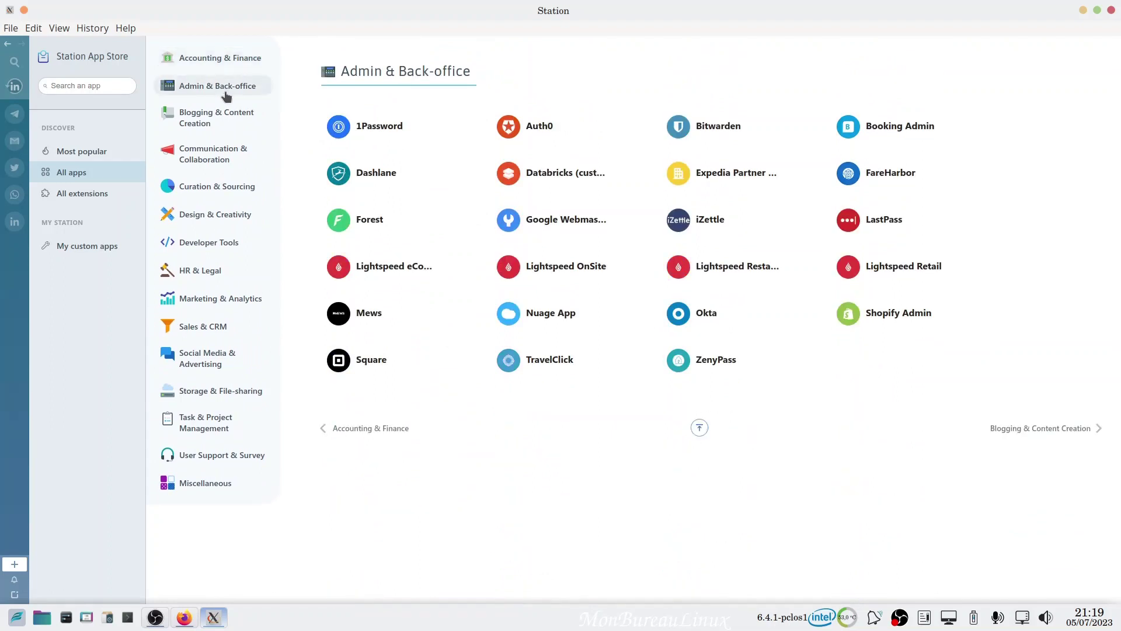
{"action": "mouse_move", "coordinate": [388, 142]}
{"action": "left_click", "coordinate": [476, 127]}
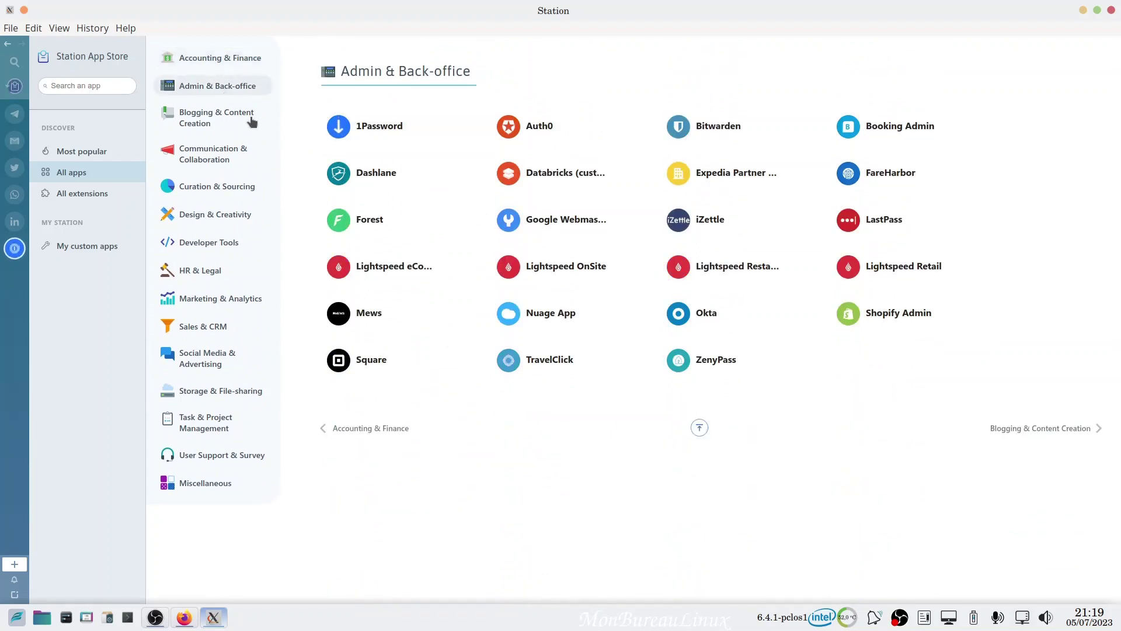
Step: Look at the Blogging & Content Creation apps and add Discord from the Communication & Collaboration category
{"action": "left_click", "coordinate": [203, 120]}
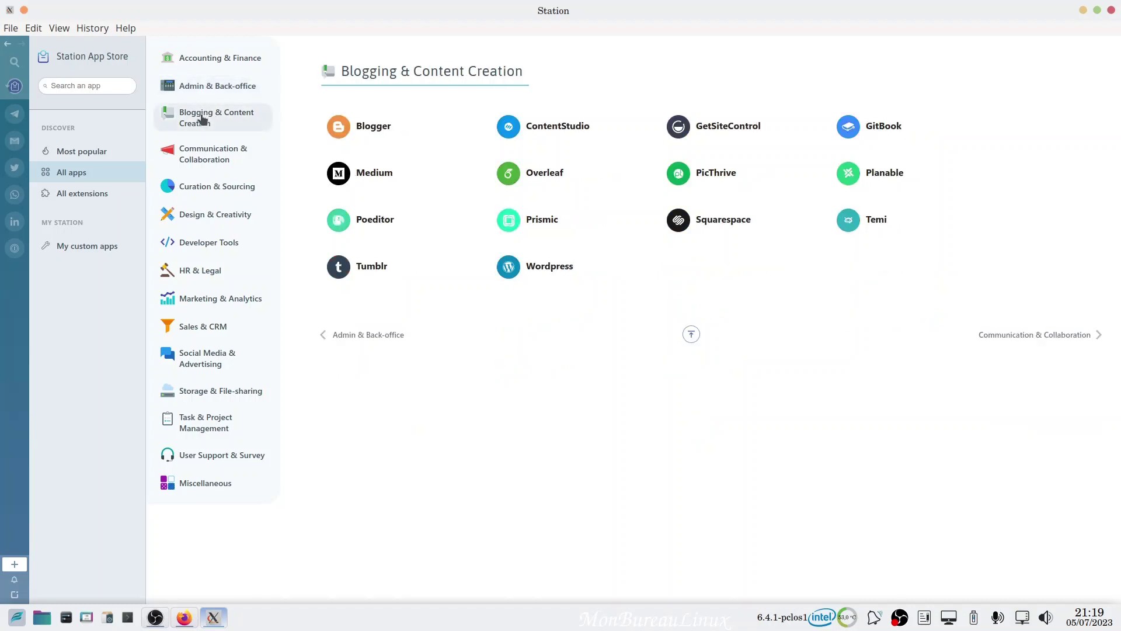
{"action": "left_click", "coordinate": [1054, 337]}
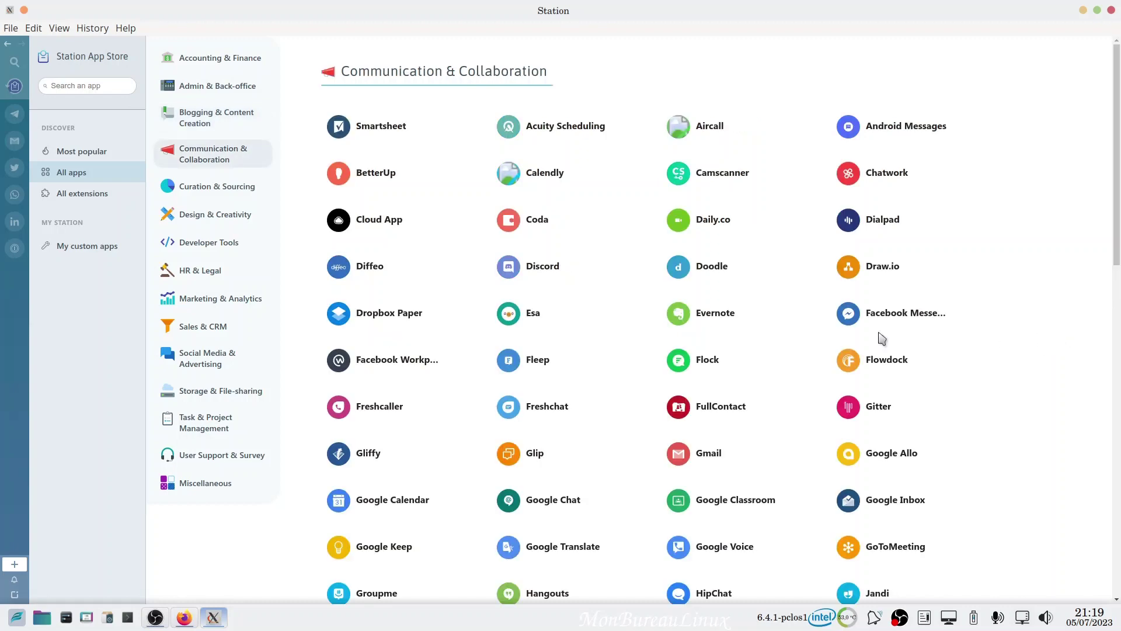
{"action": "left_click", "coordinate": [644, 267]}
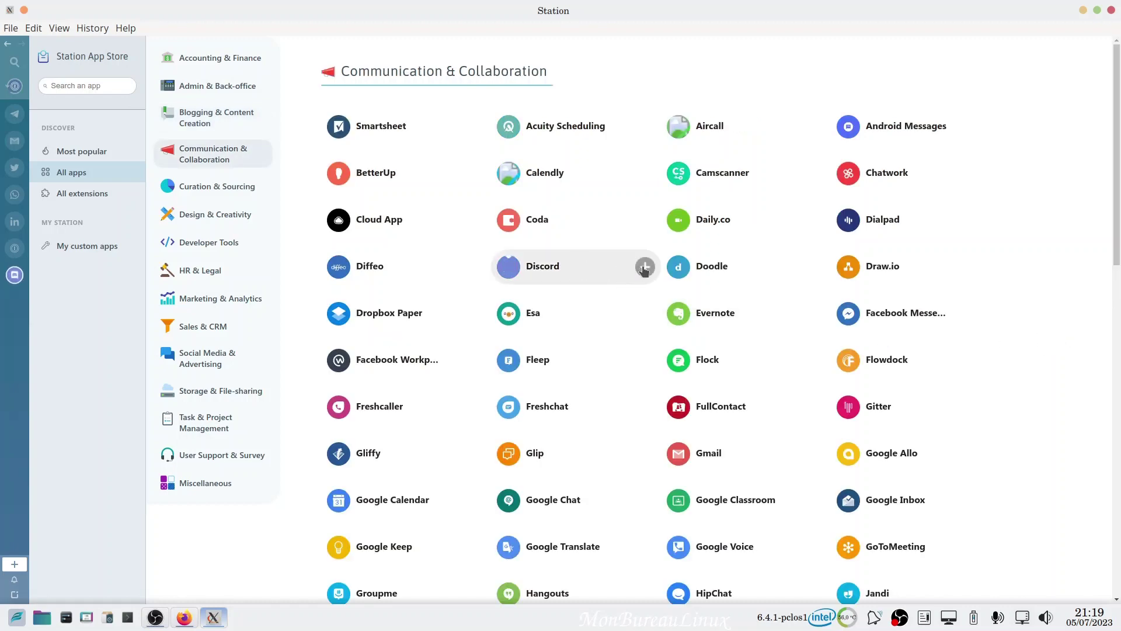
Step: Review the apps in the Curation & Sourcing, Design & Creativity and Developer Tools categories
{"action": "left_click", "coordinate": [203, 192]}
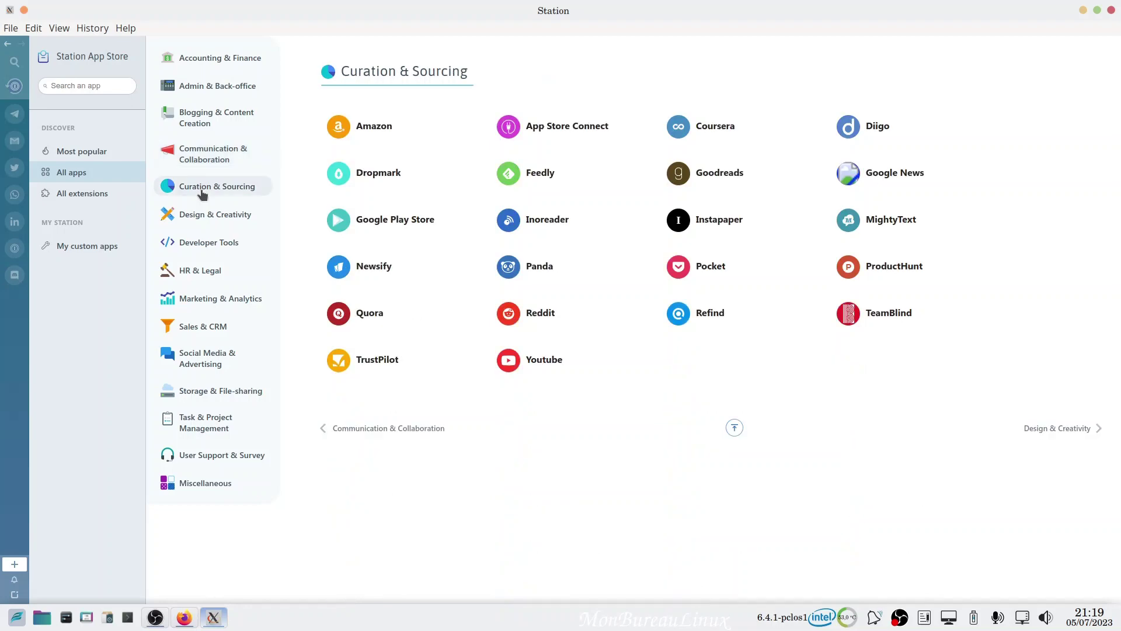
{"action": "left_click", "coordinate": [210, 218]}
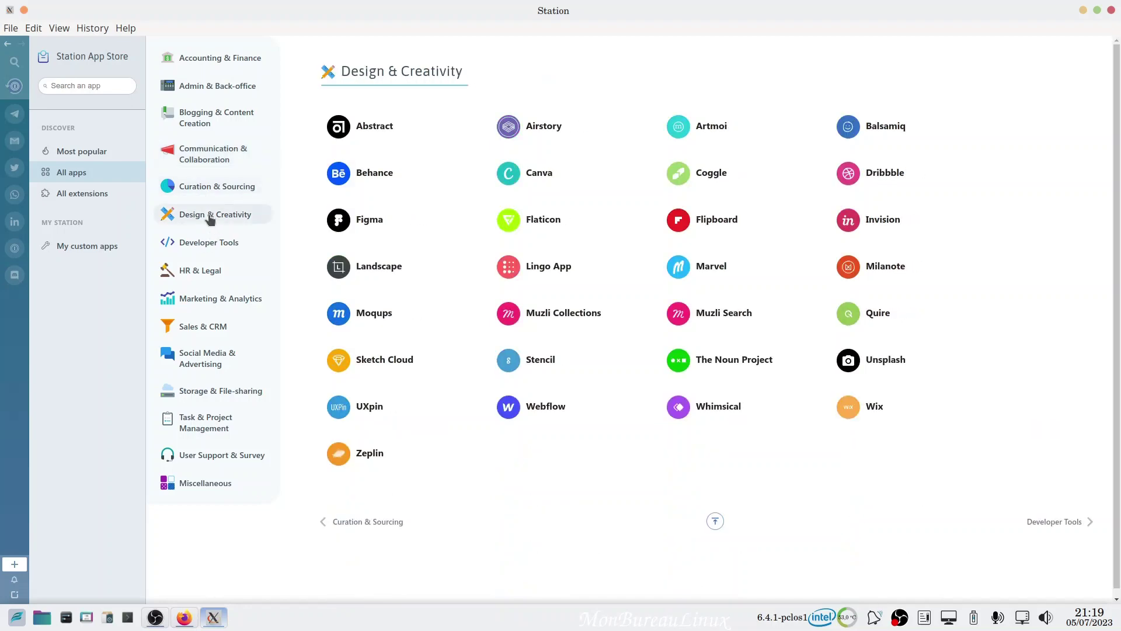
{"action": "left_click", "coordinate": [219, 249]}
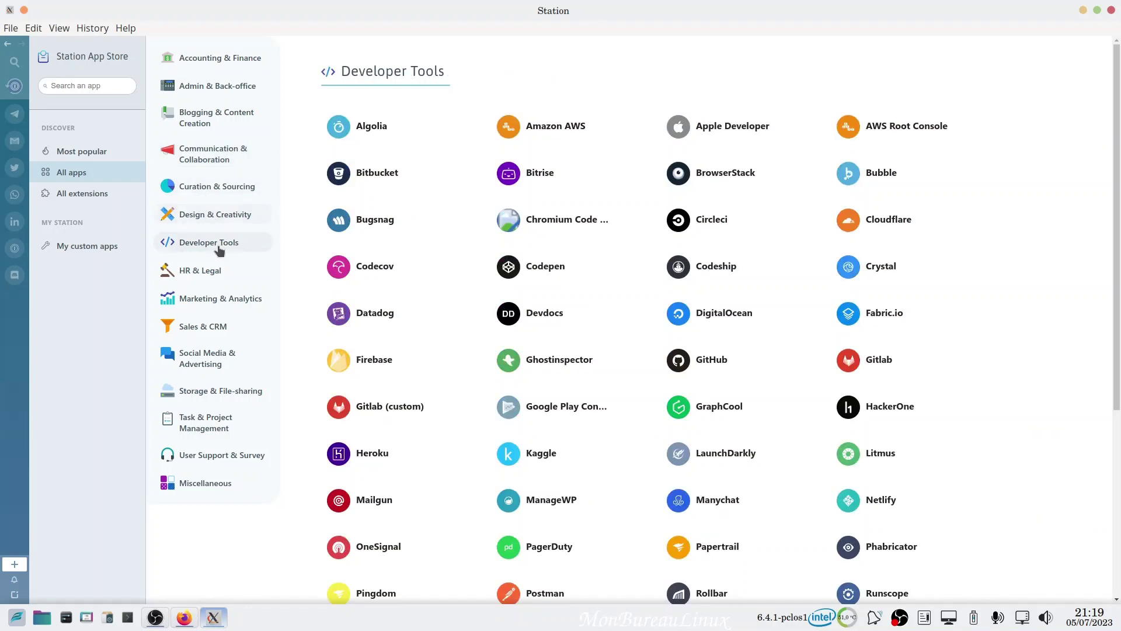
{"action": "scroll", "coordinate": [786, 327], "scroll_direction": "down", "scroll_amount": 5}
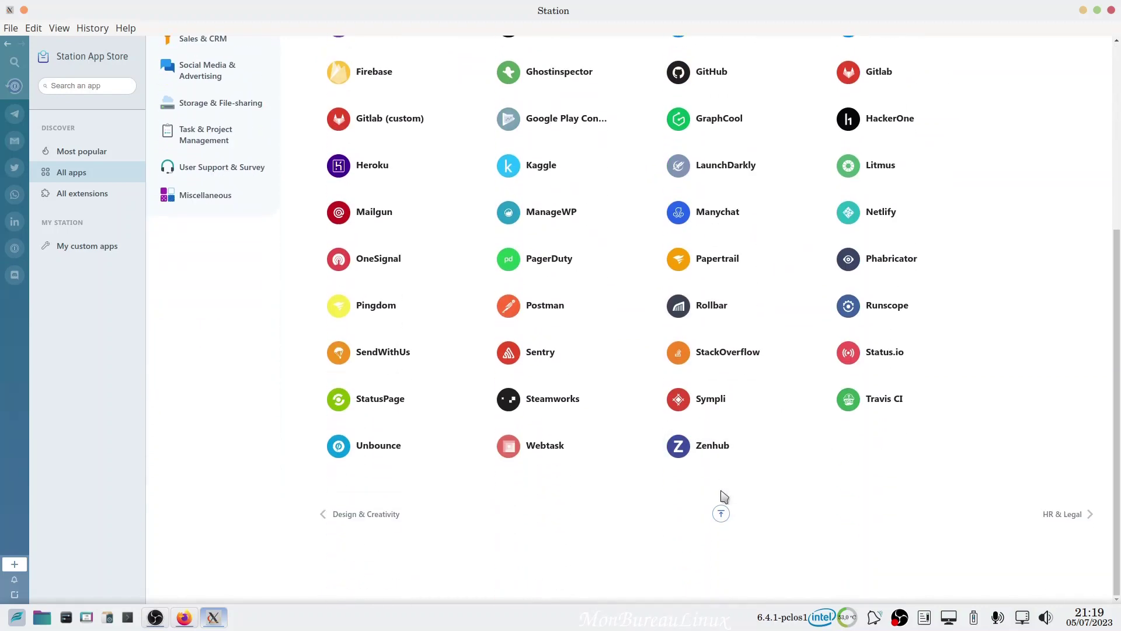
{"action": "left_click", "coordinate": [720, 524]}
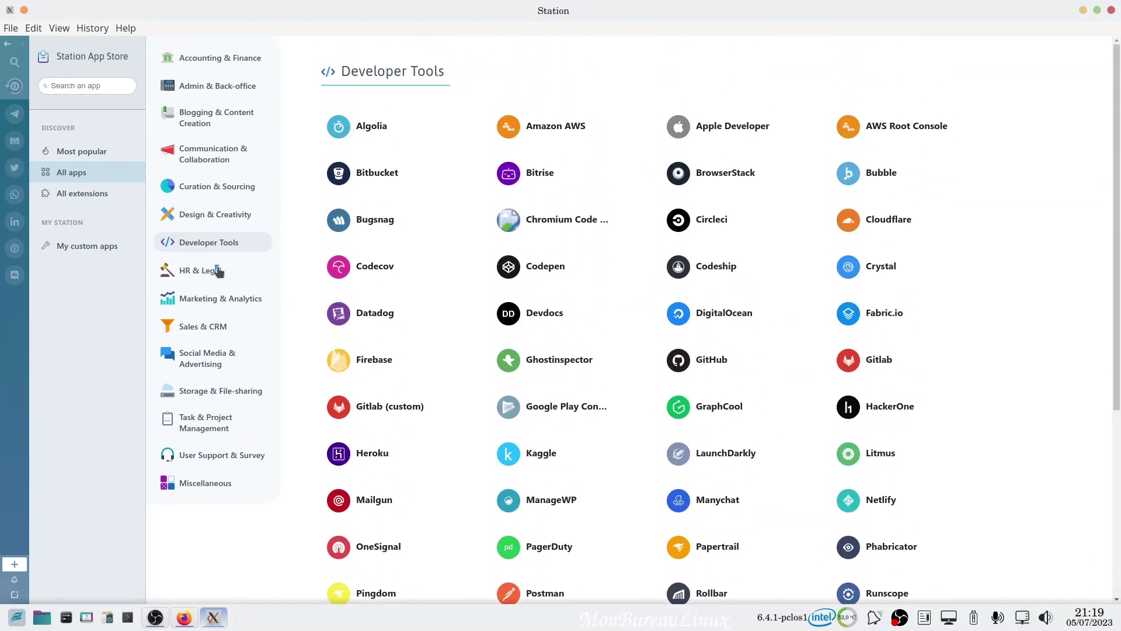
Step: Review the apps in the HR & Legal, Marketing & Analytics and Sales & CRM categories
{"action": "left_click", "coordinate": [219, 272]}
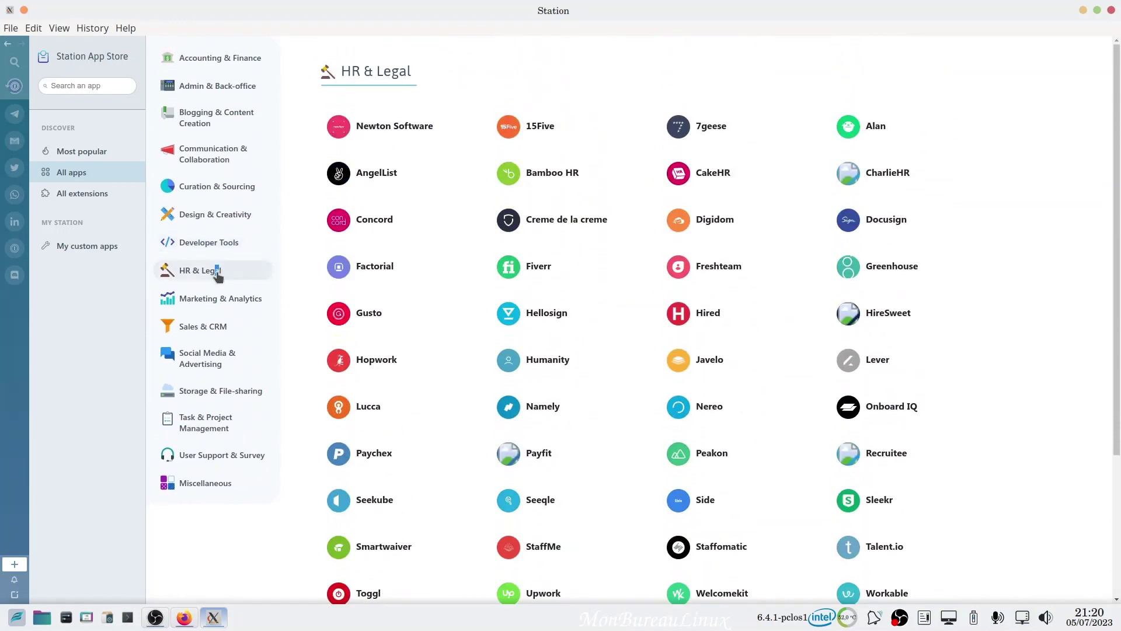
{"action": "left_click", "coordinate": [214, 302]}
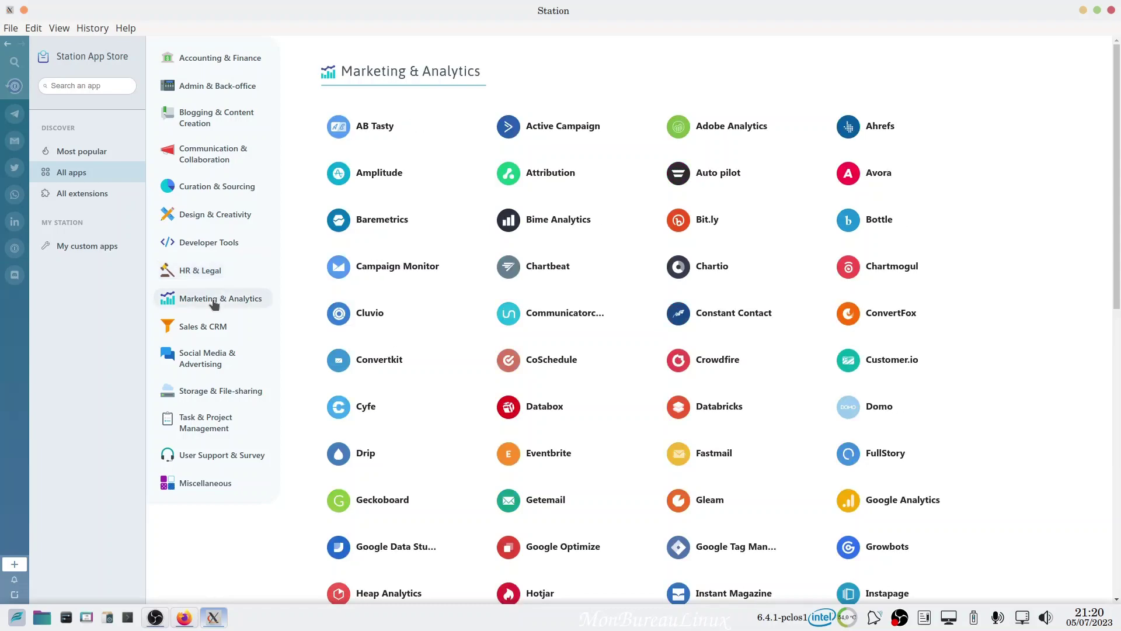
{"action": "scroll", "coordinate": [643, 418], "scroll_direction": "down", "scroll_amount": 3}
{"action": "scroll", "coordinate": [246, 355], "scroll_direction": "up", "scroll_amount": 3}
{"action": "left_click", "coordinate": [209, 332]}
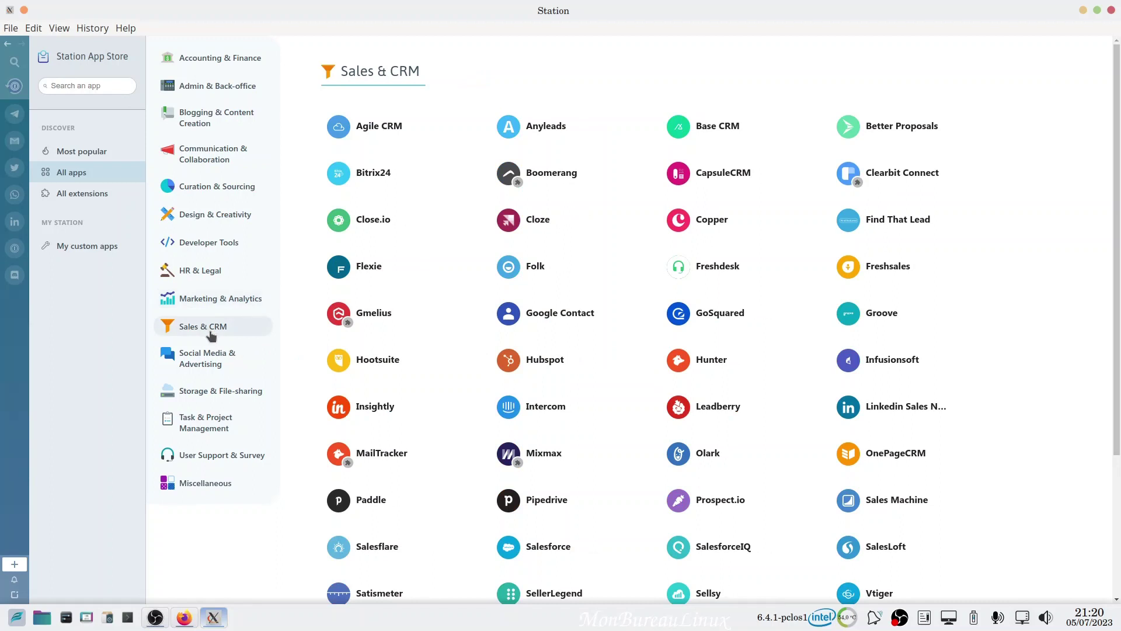
{"action": "scroll", "coordinate": [388, 270], "scroll_direction": "down", "scroll_amount": 3}
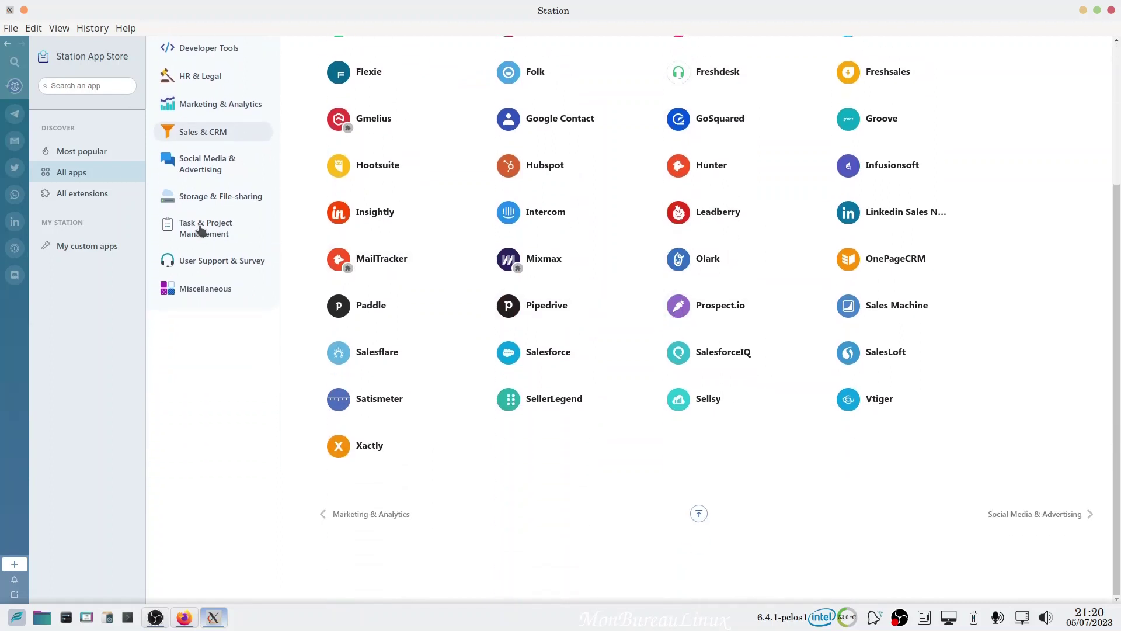
Step: Look at the Social Media & Advertising apps and add pCloud from the Storage & File-sharing category
{"action": "left_click", "coordinate": [201, 169]}
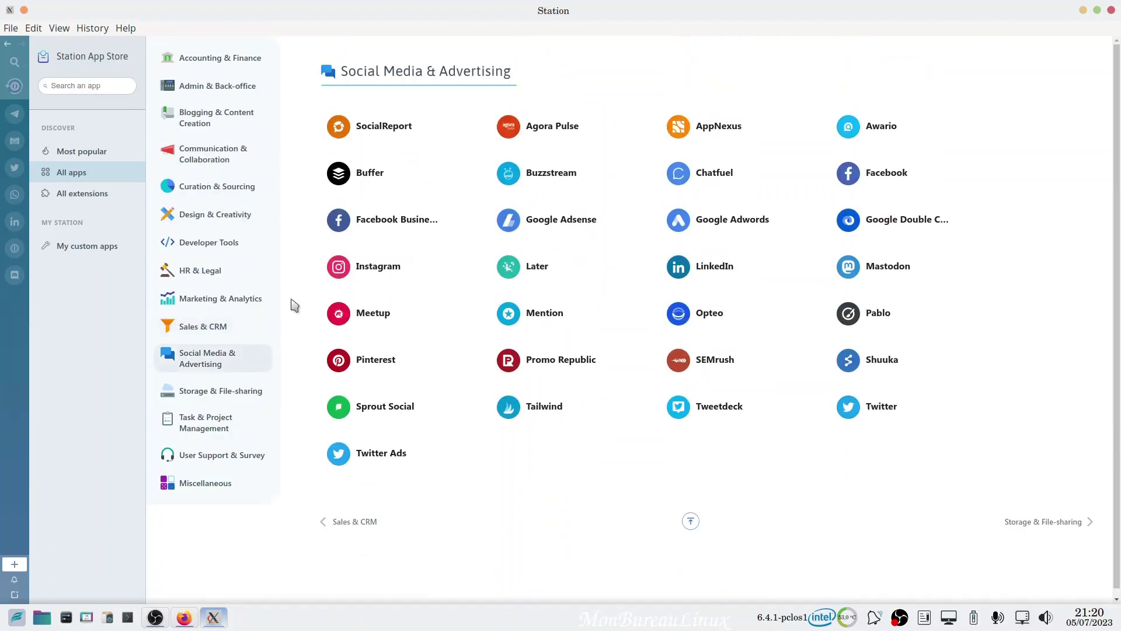
{"action": "left_click", "coordinate": [220, 389]}
{"action": "left_click", "coordinate": [475, 267]}
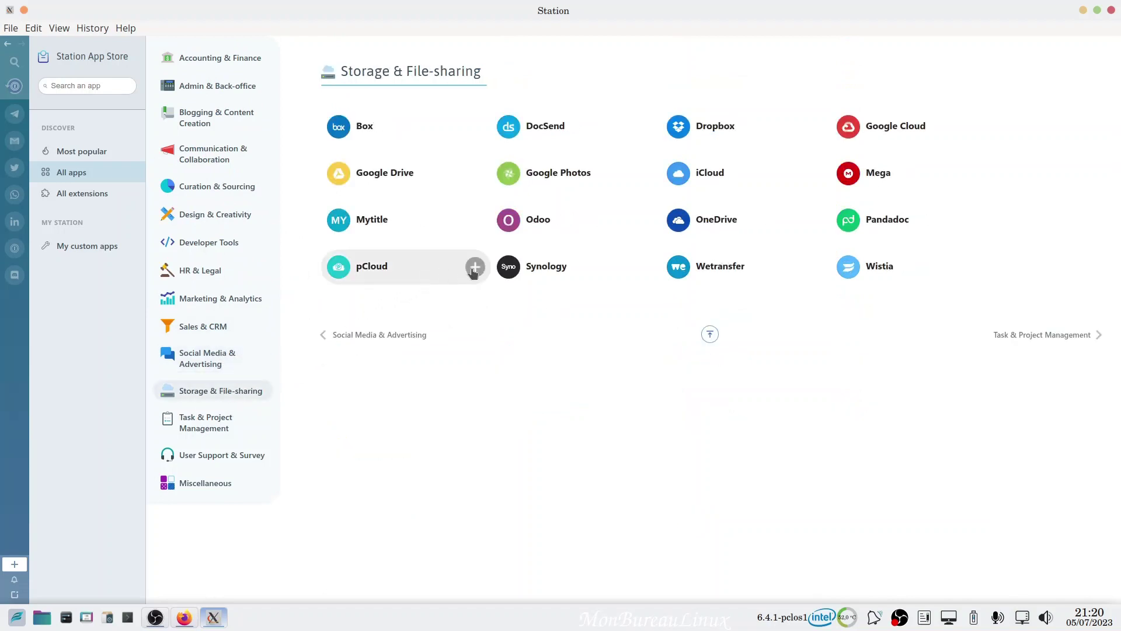
Step: Review the apps in the Task & Project Management and User Support & Survey categories
{"action": "left_click", "coordinate": [220, 430]}
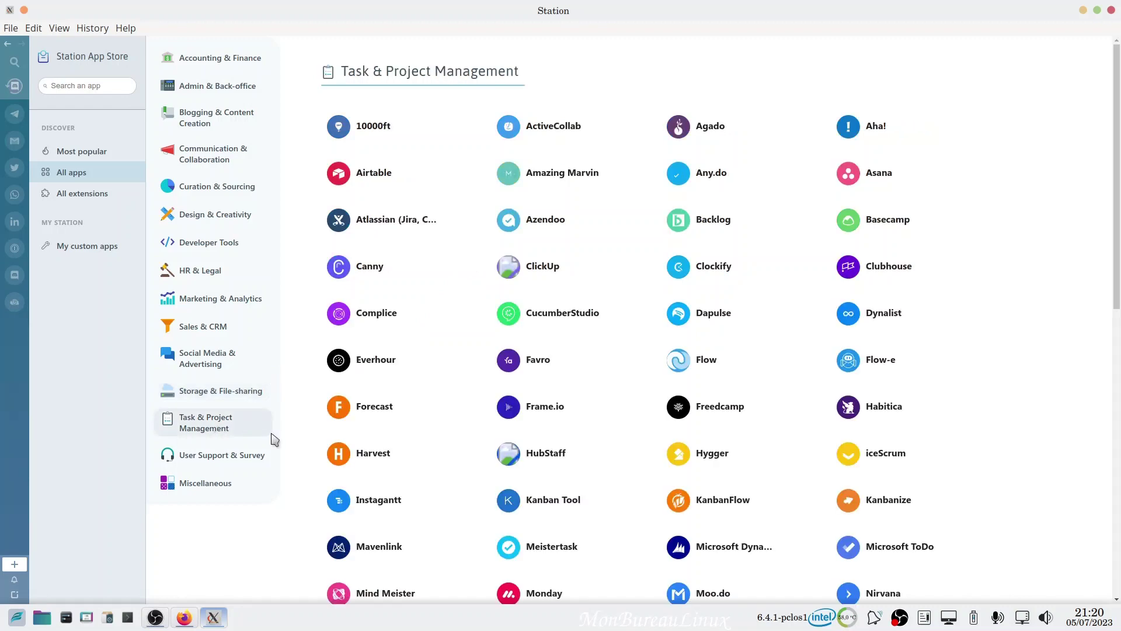
{"action": "scroll", "coordinate": [547, 390], "scroll_direction": "down", "scroll_amount": 4}
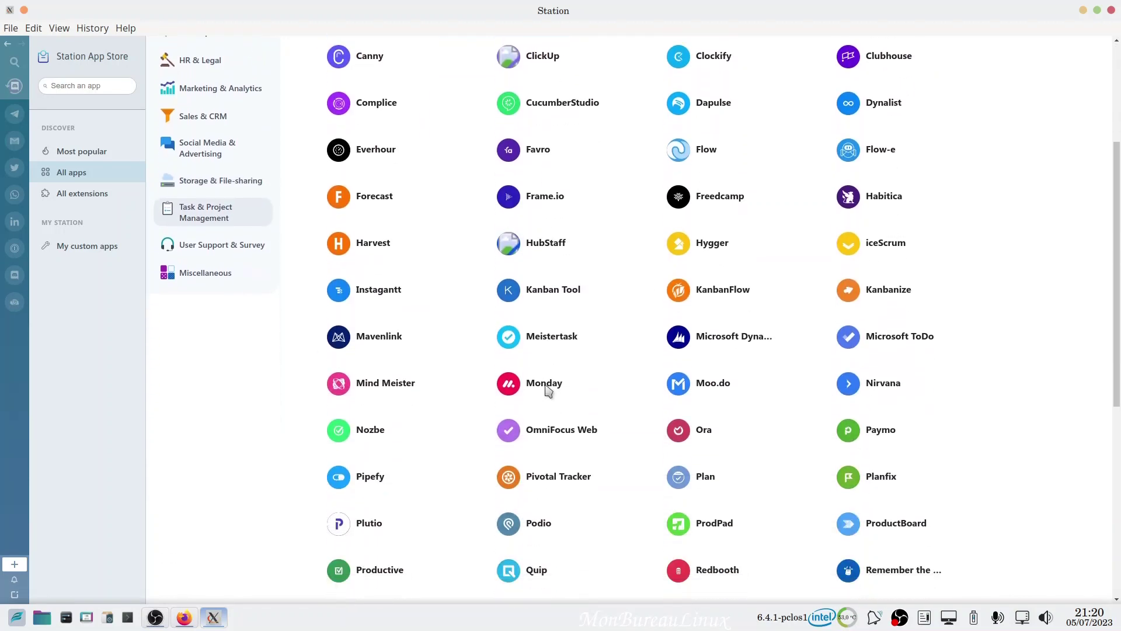
{"action": "scroll", "coordinate": [549, 395], "scroll_direction": "down", "scroll_amount": 3}
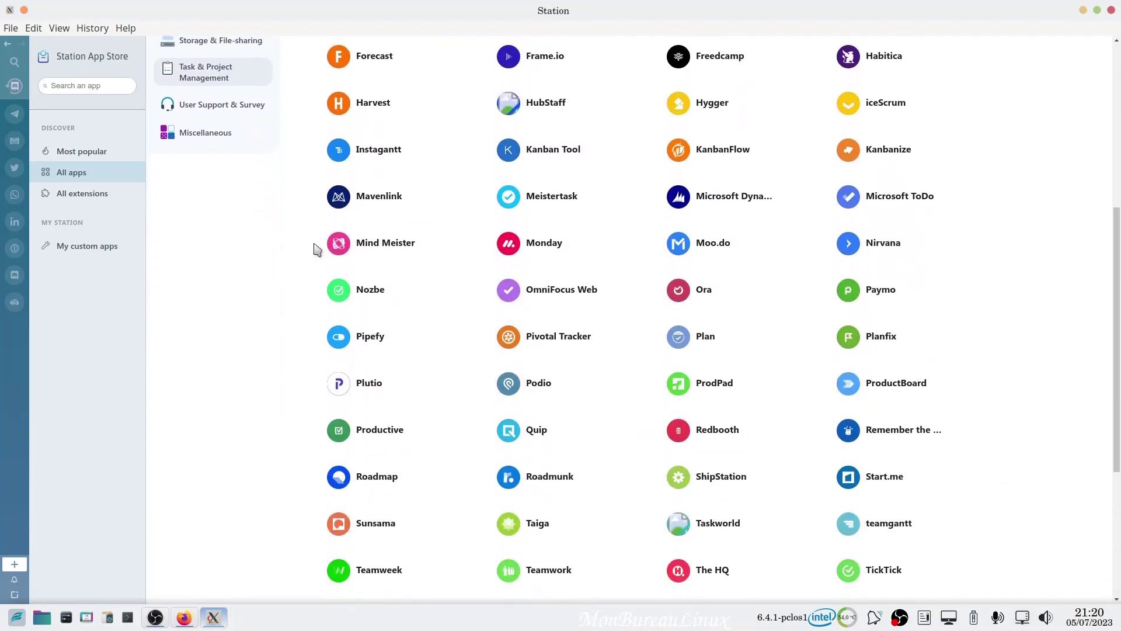
{"action": "left_click", "coordinate": [219, 105]}
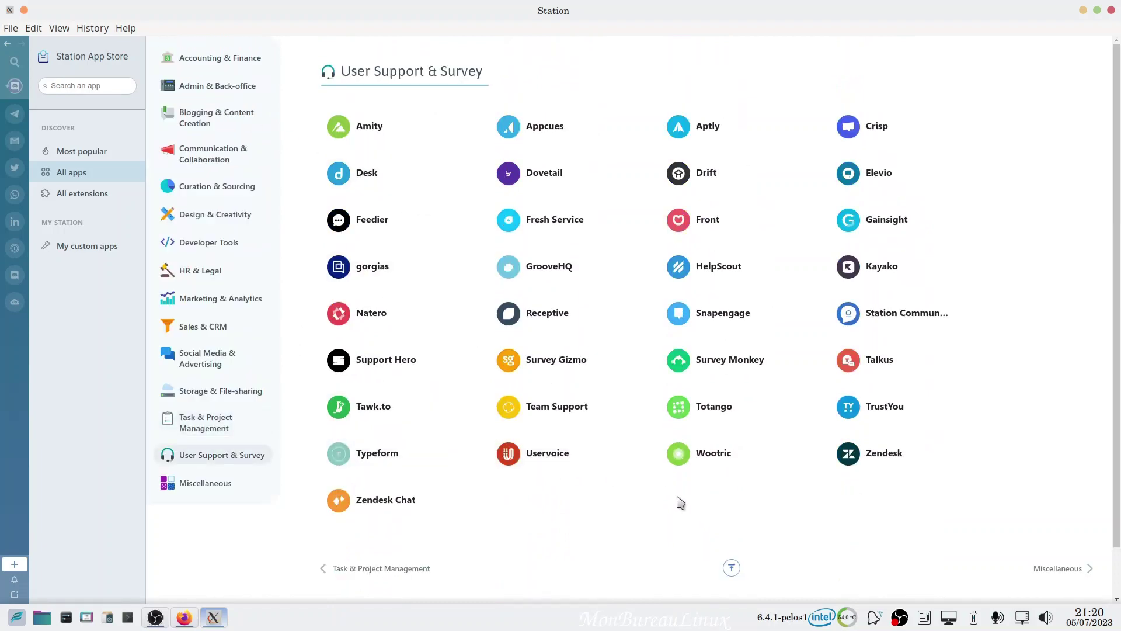
Step: Add Airbnb, Deezer and SoundCloud from the Miscellaneous category to Station
{"action": "left_click", "coordinate": [205, 486]}
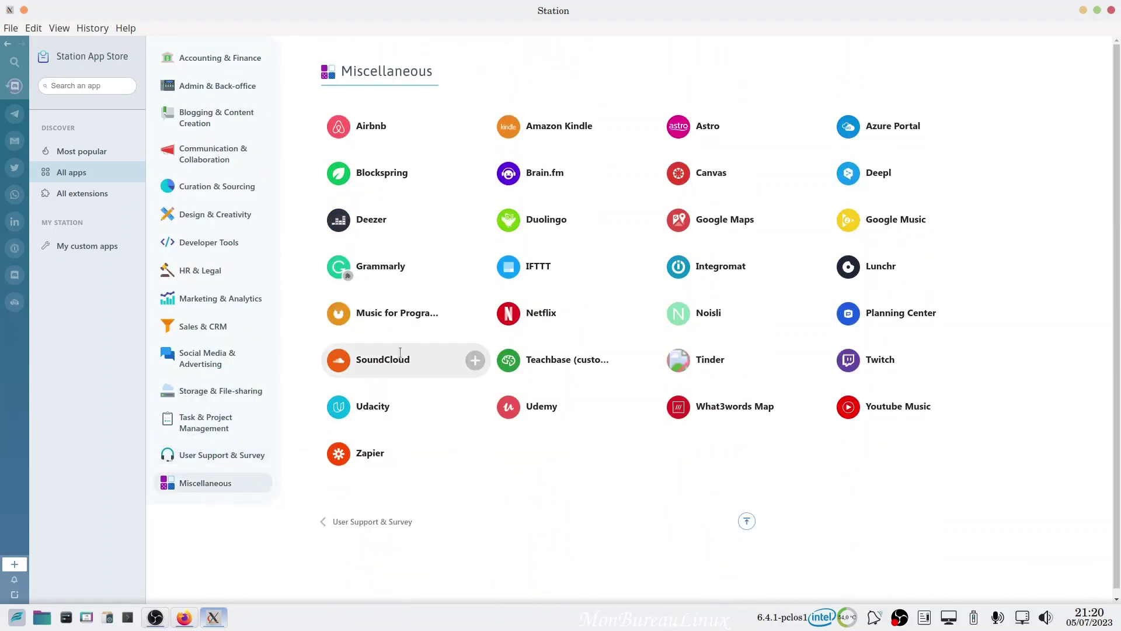
{"action": "left_click", "coordinate": [475, 128]}
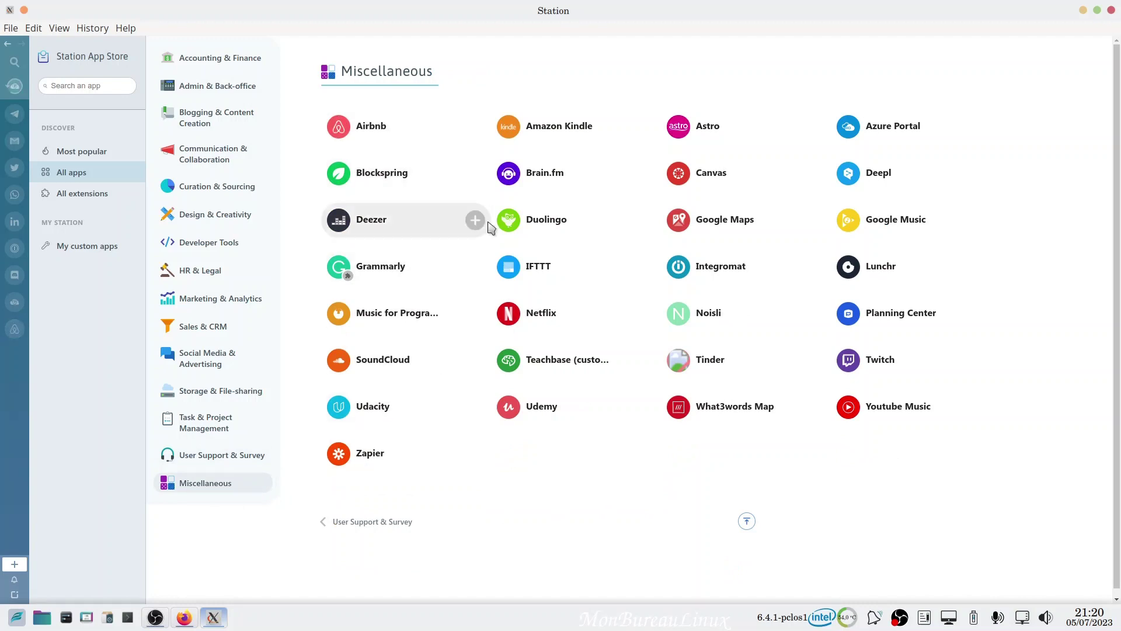
{"action": "left_click", "coordinate": [475, 221]}
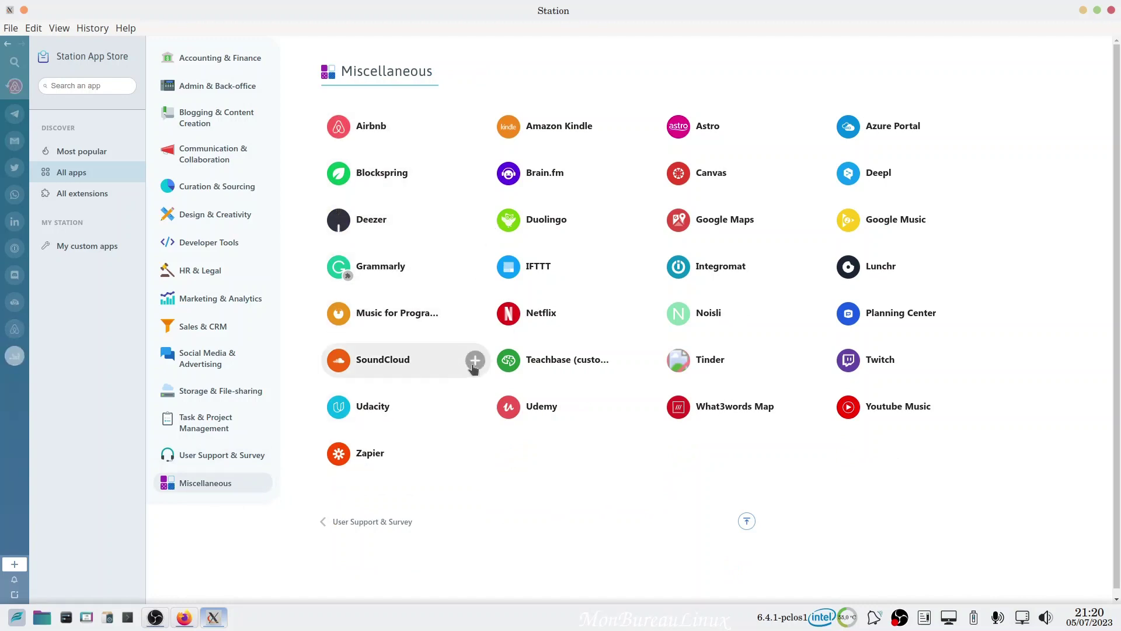
{"action": "left_click", "coordinate": [475, 361]}
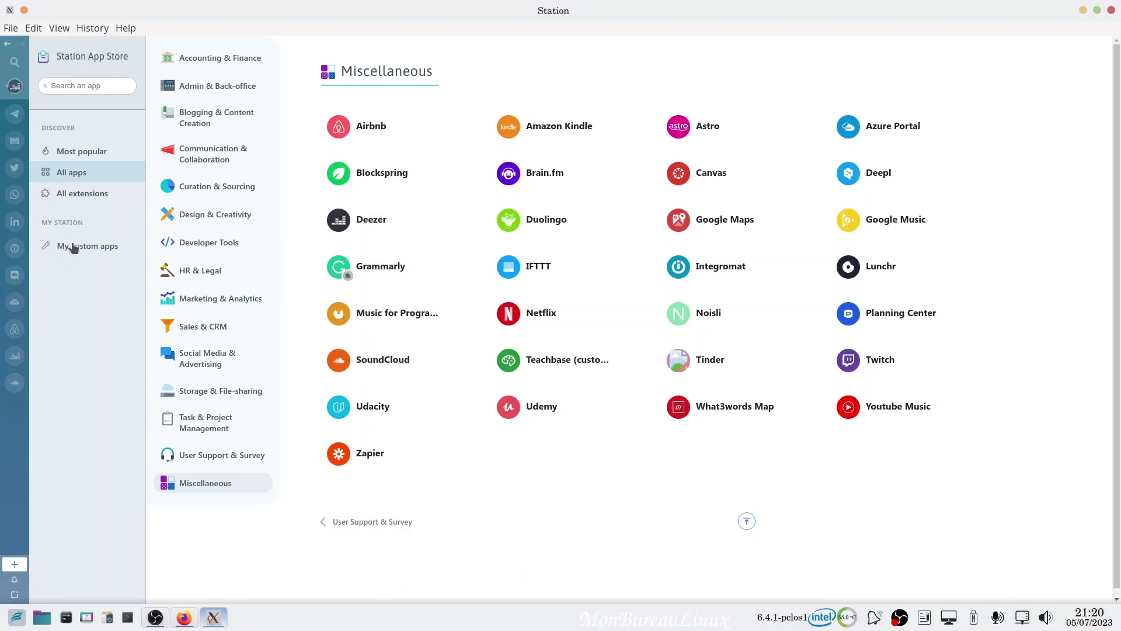
Step: Look at the extensions and custom apps sections of the store and open the form for adding a custom app
{"action": "left_click", "coordinate": [99, 202]}
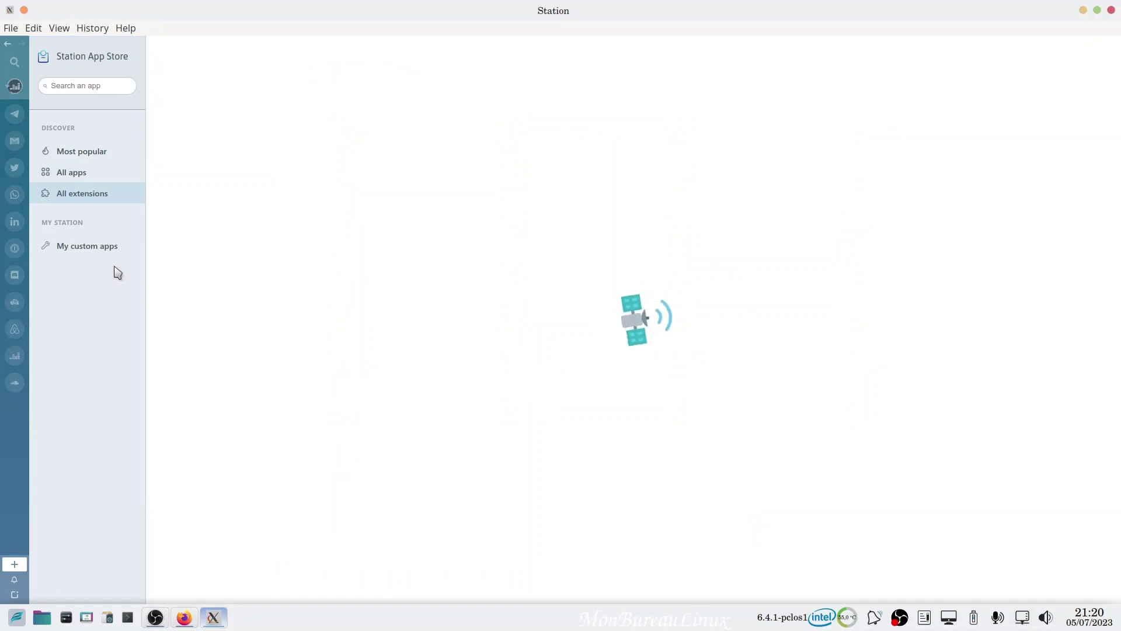
{"action": "left_click", "coordinate": [96, 251]}
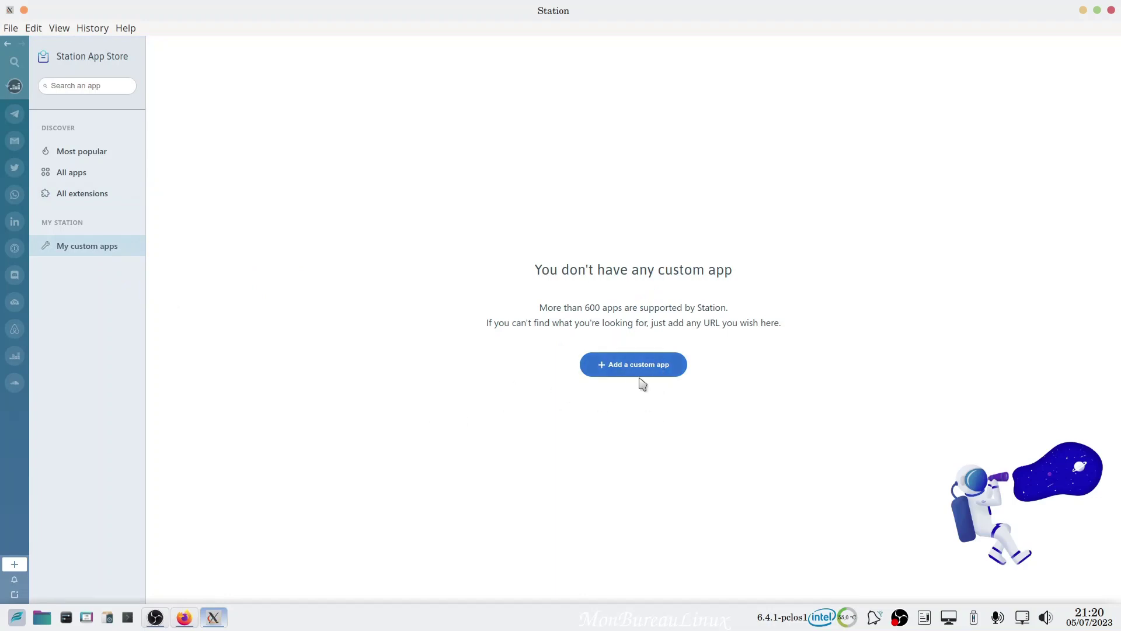
{"action": "left_click", "coordinate": [623, 363]}
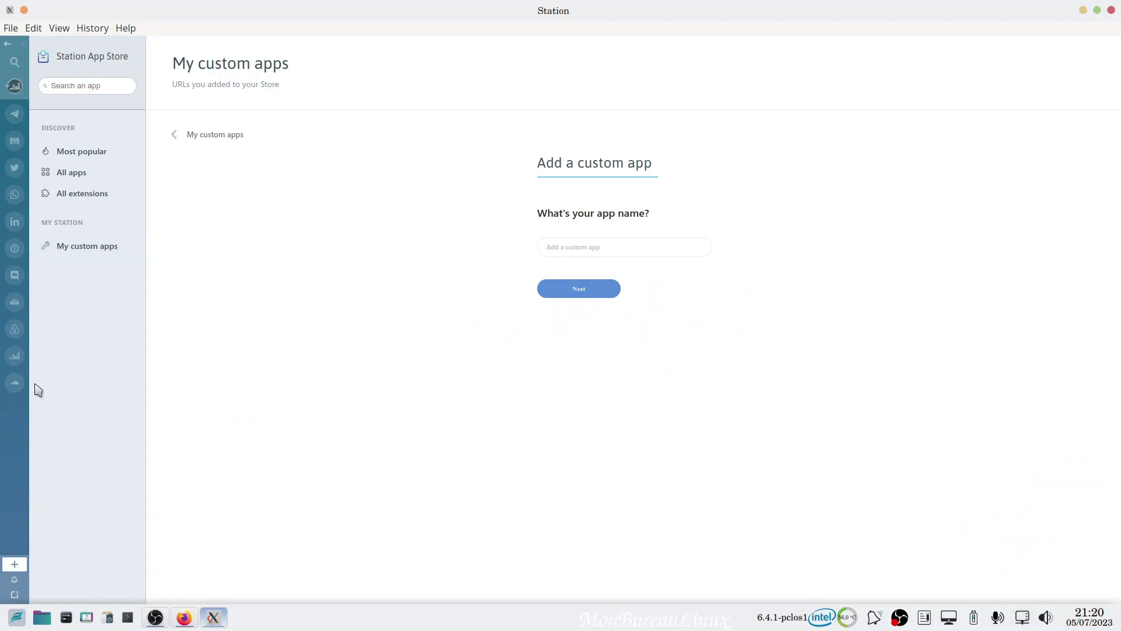
Step: View the pages of the added SoundCloud, Deezer, Airbnb, pCloud, Discord and 1Password apps one after another
{"action": "left_click", "coordinate": [14, 383]}
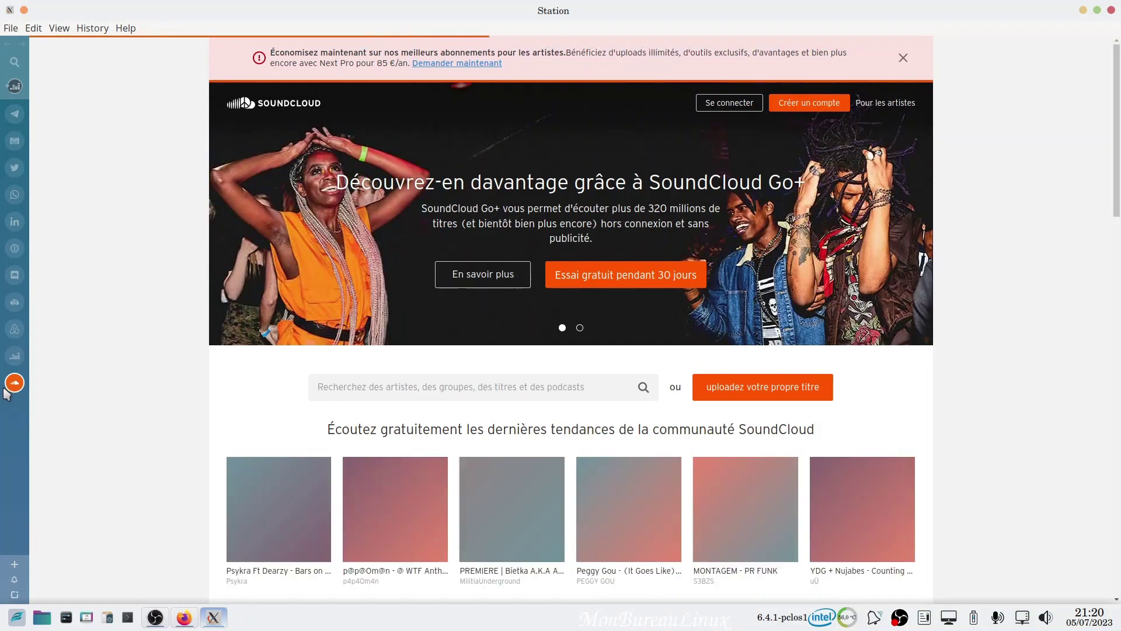
{"action": "left_click", "coordinate": [15, 356]}
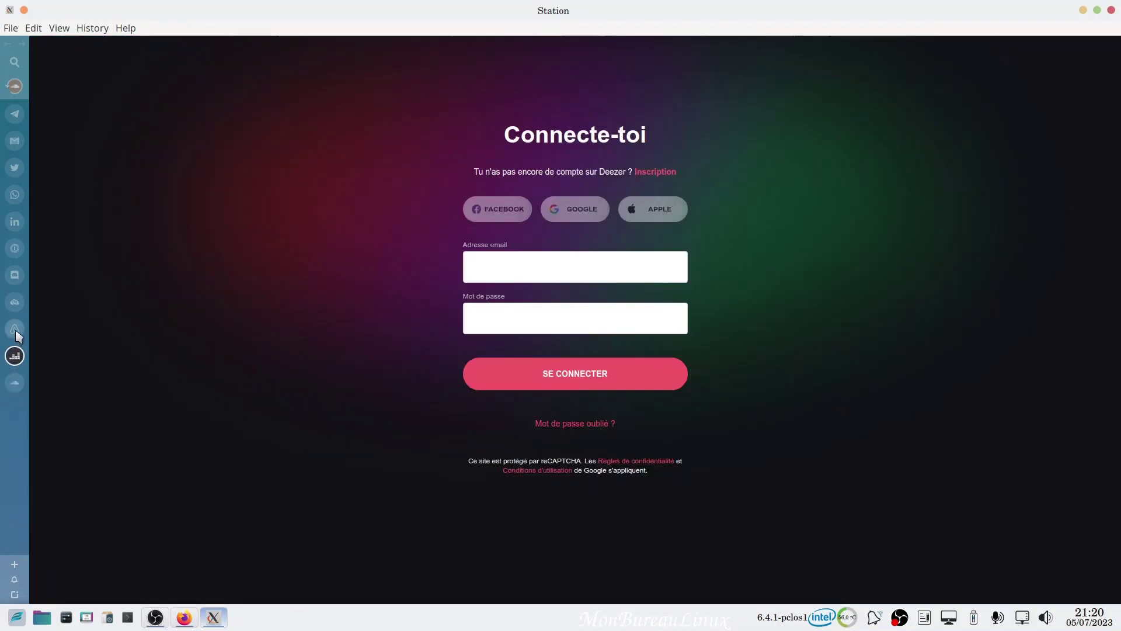
{"action": "left_click", "coordinate": [15, 329]}
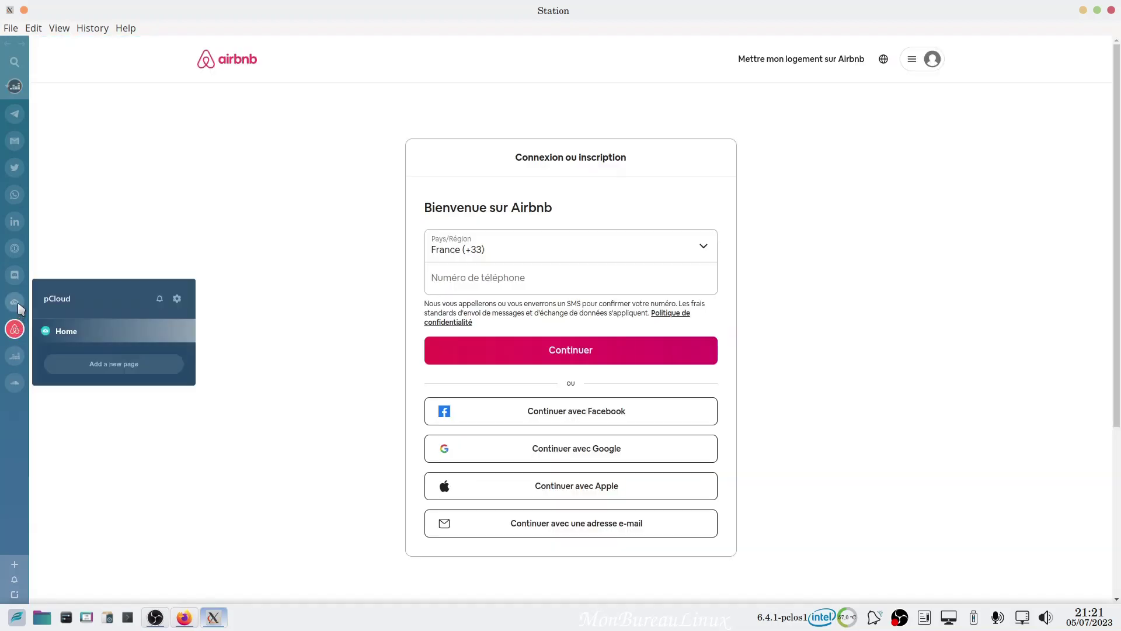
{"action": "left_click", "coordinate": [17, 305]}
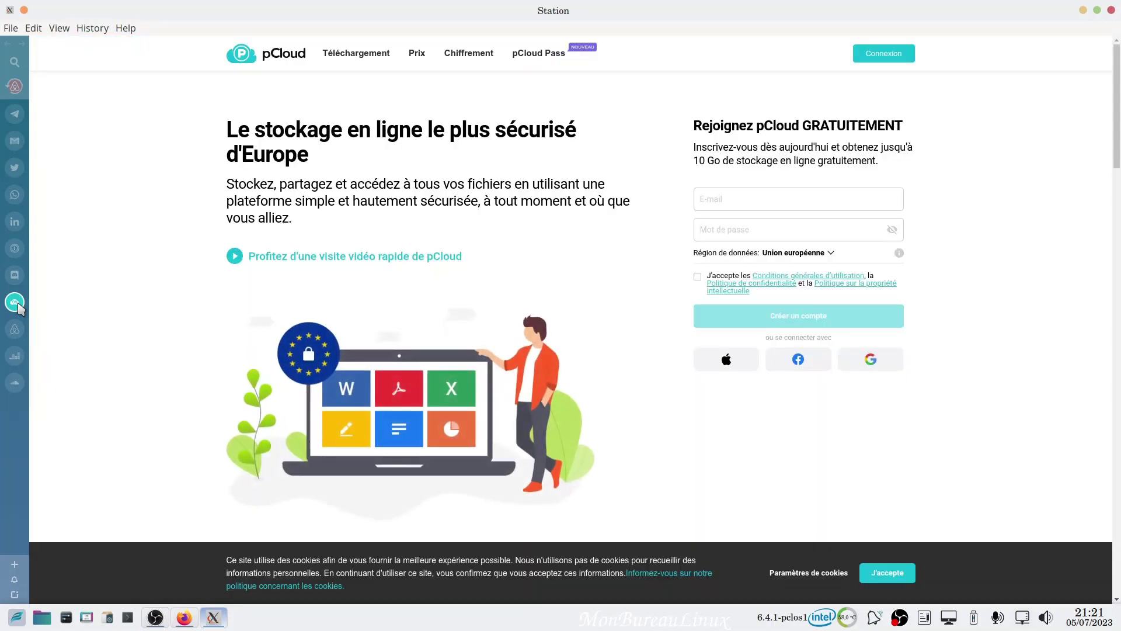
{"action": "left_click", "coordinate": [12, 277]}
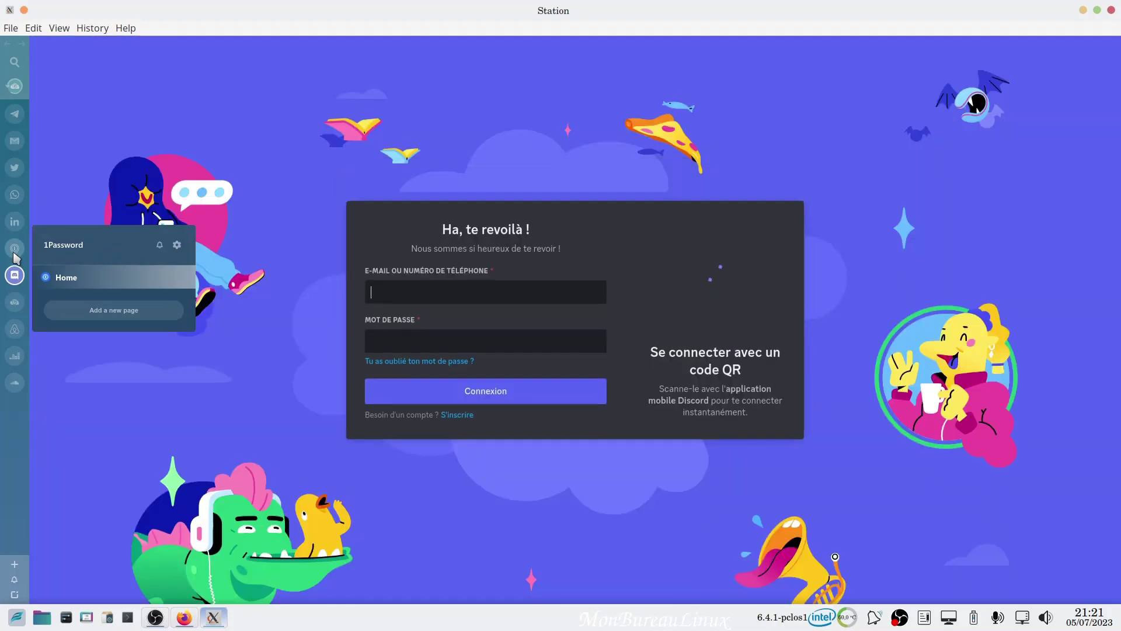
{"action": "left_click", "coordinate": [16, 251]}
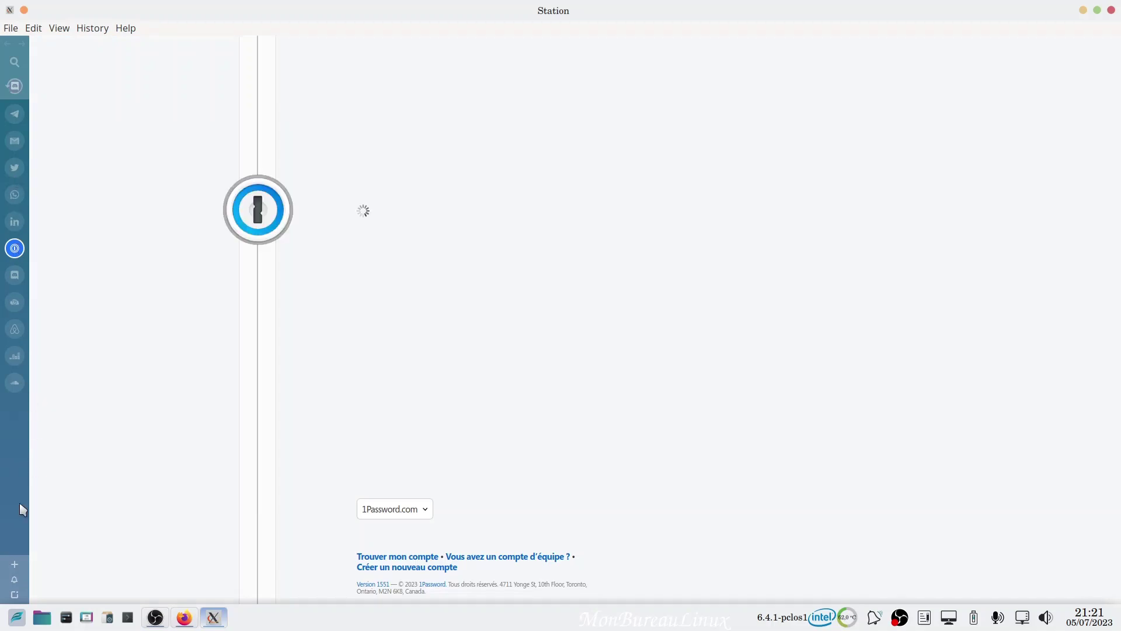
Step: Search the Station App Store for nextcloud
{"action": "left_click", "coordinate": [16, 564]}
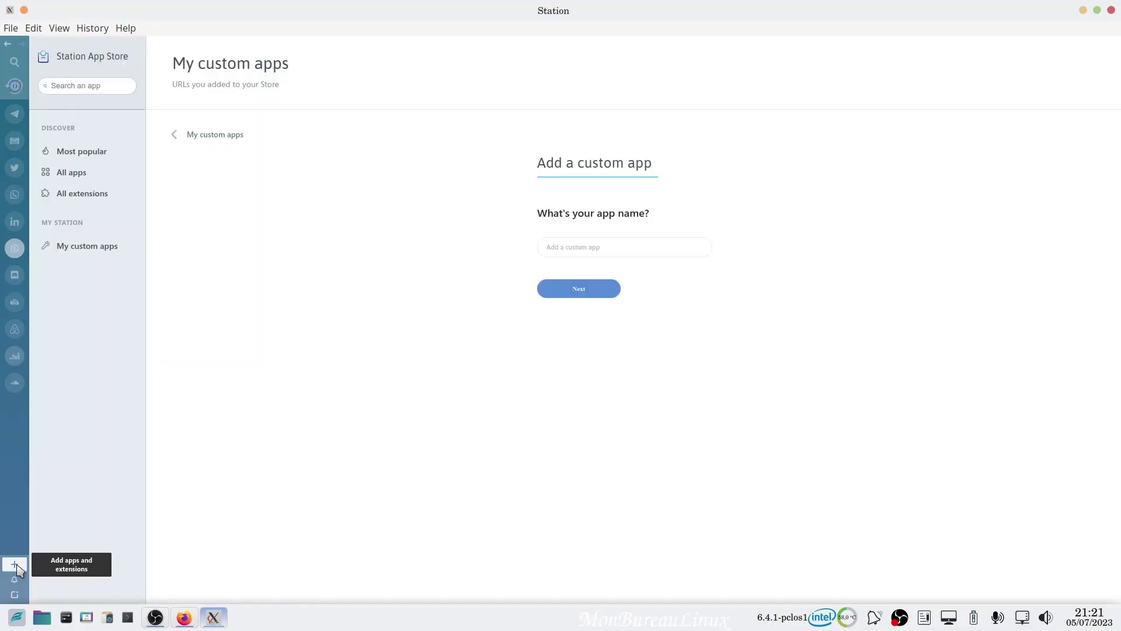
{"action": "left_click", "coordinate": [101, 87]}
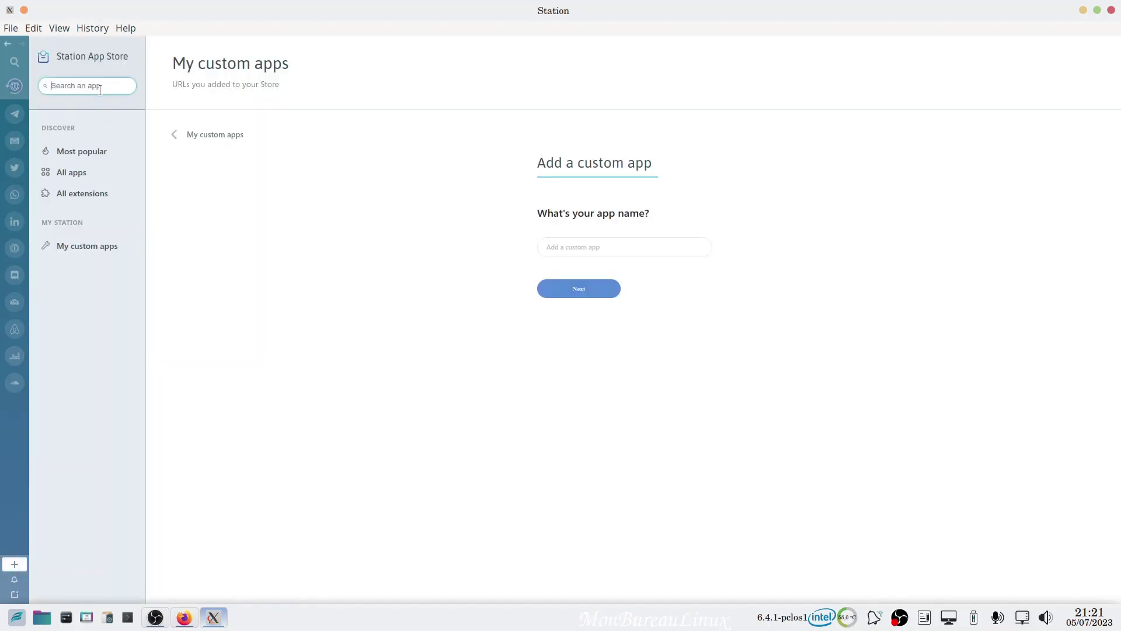
{"action": "type", "text": "cloud"}
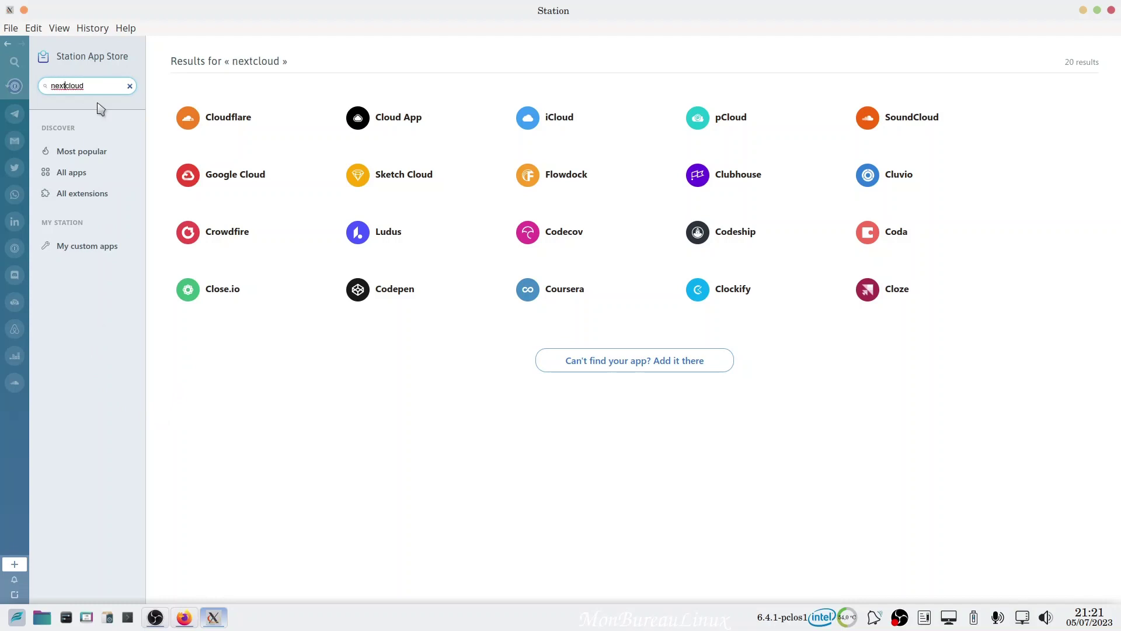
Step: Check the notifications and toggle the Launch Station on login option in the general settings
{"action": "left_click", "coordinate": [14, 585]}
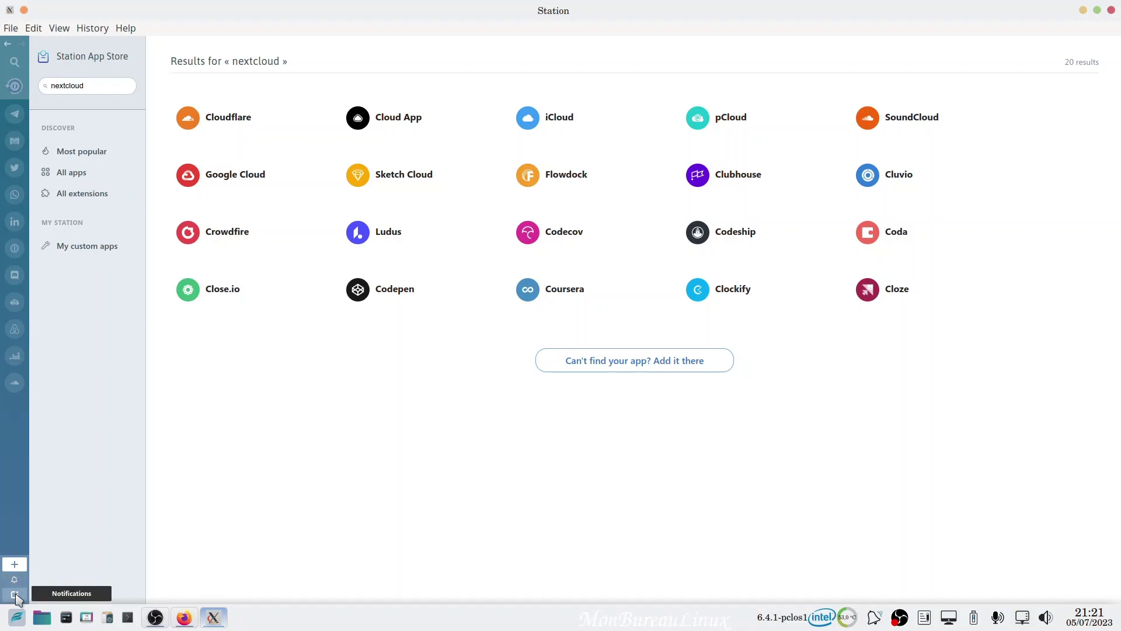
{"action": "left_click", "coordinate": [15, 595]}
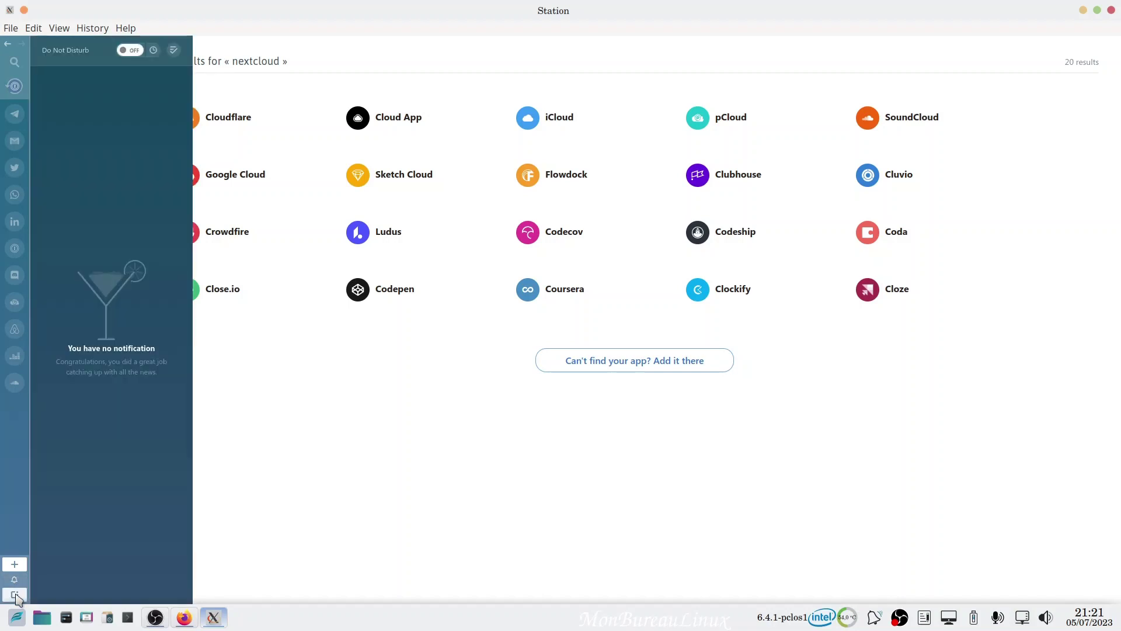
{"action": "left_click", "coordinate": [12, 29]}
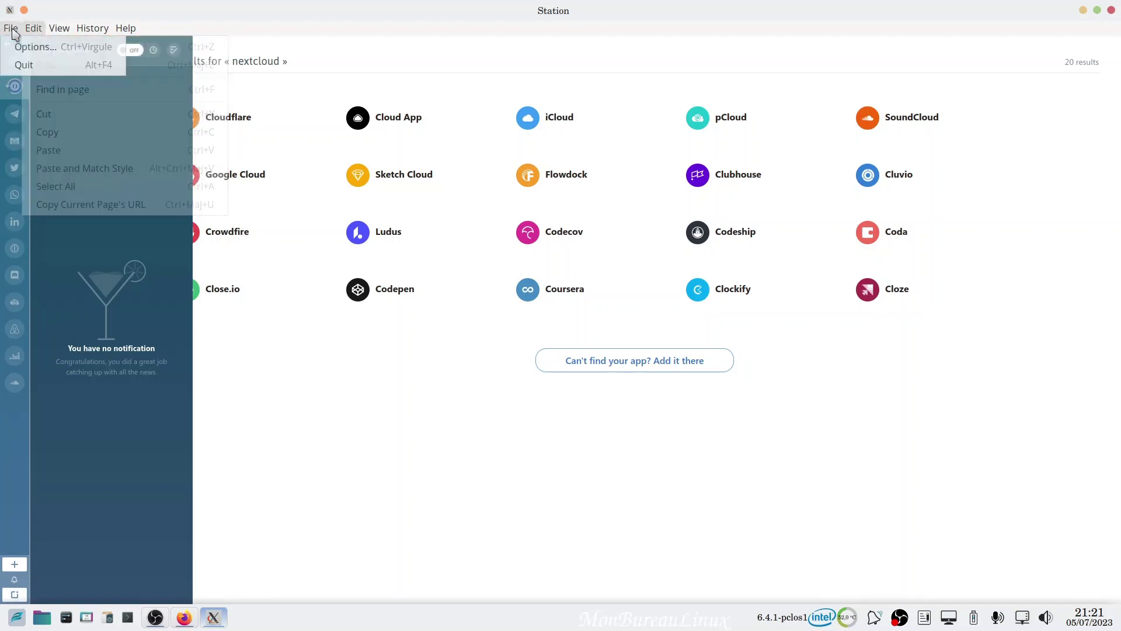
{"action": "left_click", "coordinate": [31, 52]}
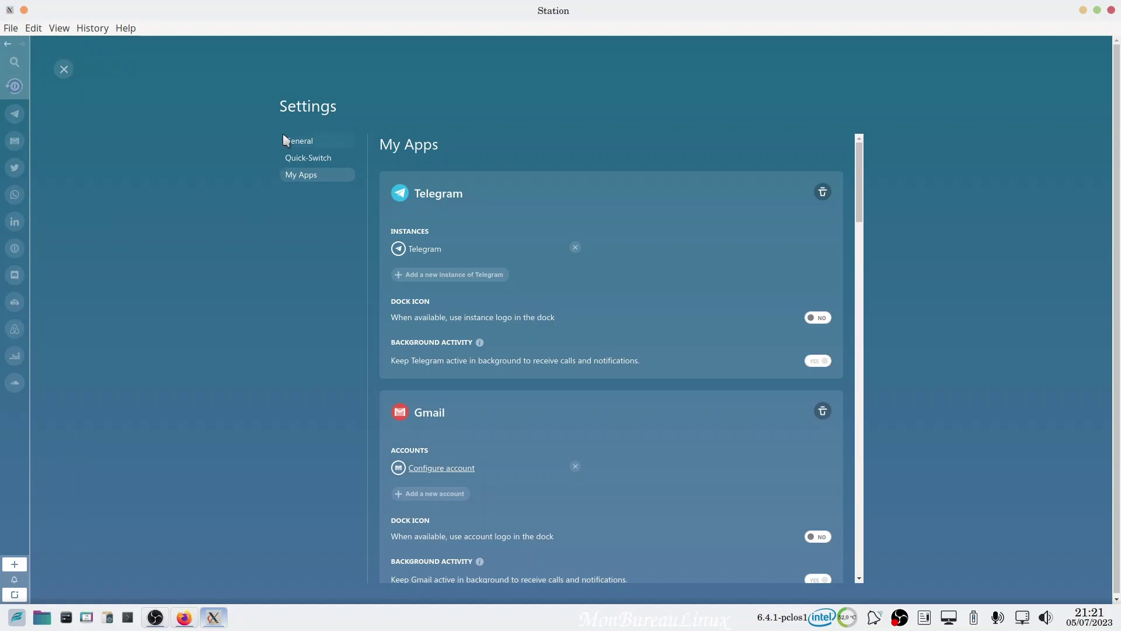
{"action": "left_click", "coordinate": [304, 140]}
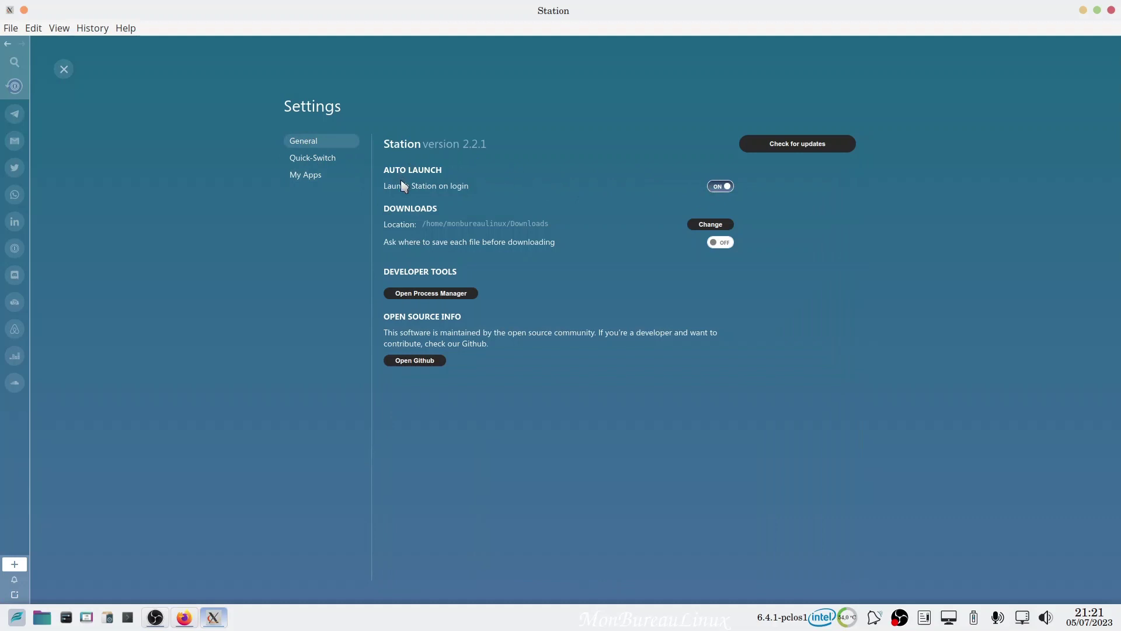
{"action": "left_click", "coordinate": [718, 188]}
Step: Review the Quick-Switch settings and the per-app options under My Apps
{"action": "left_click", "coordinate": [309, 159]}
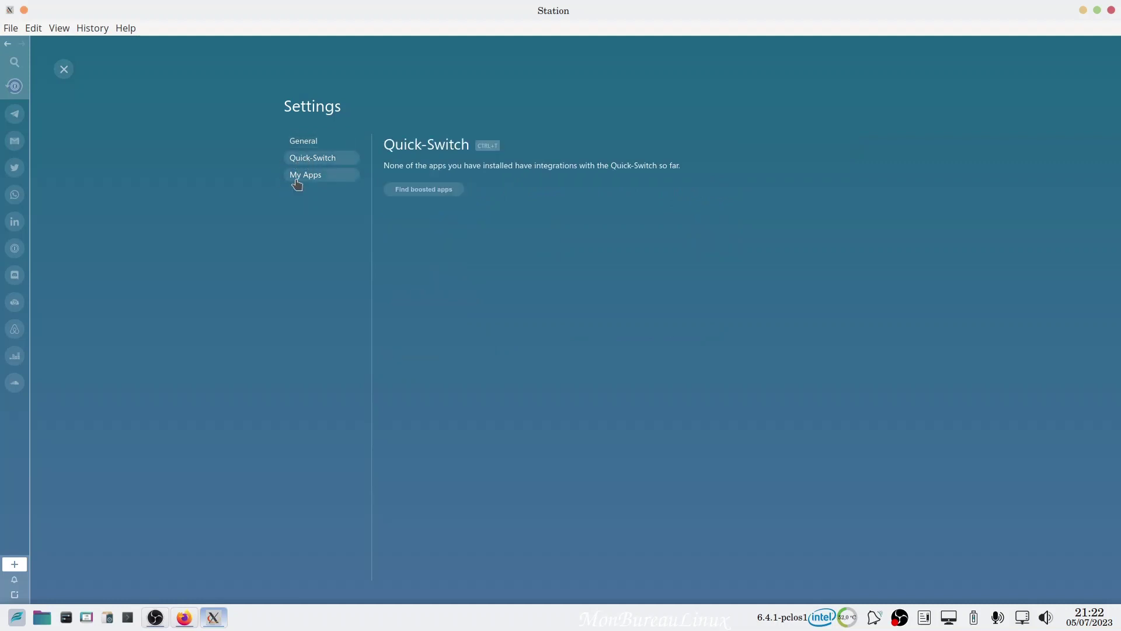
{"action": "left_click", "coordinate": [299, 177]}
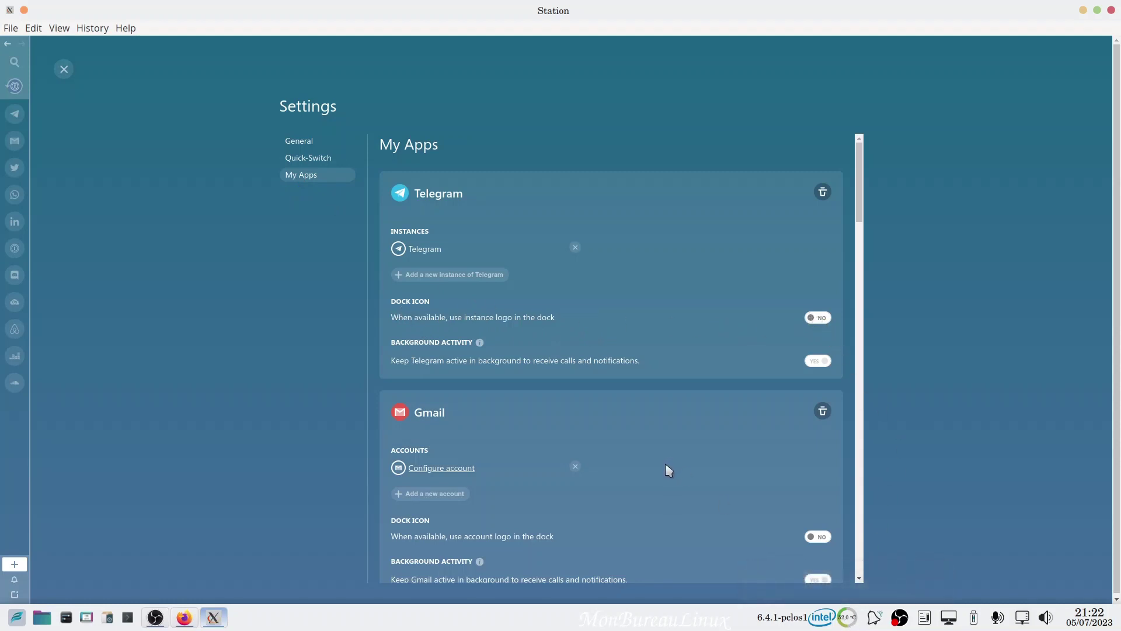
{"action": "scroll", "coordinate": [619, 488], "scroll_direction": "down", "scroll_amount": 8}
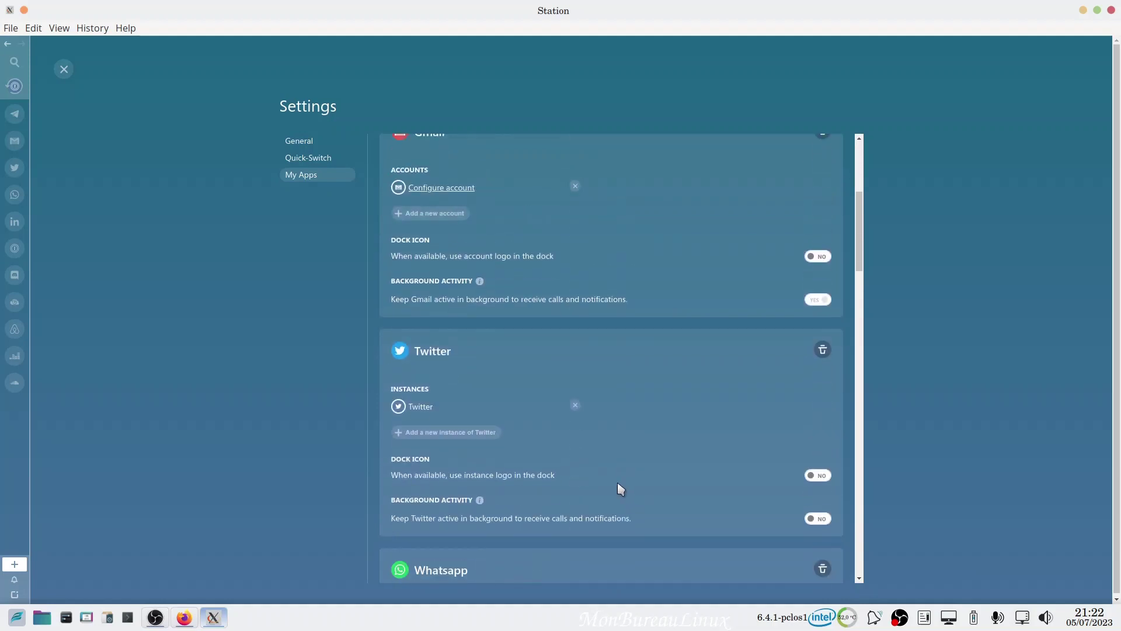
{"action": "scroll", "coordinate": [607, 476], "scroll_direction": "up", "scroll_amount": 7}
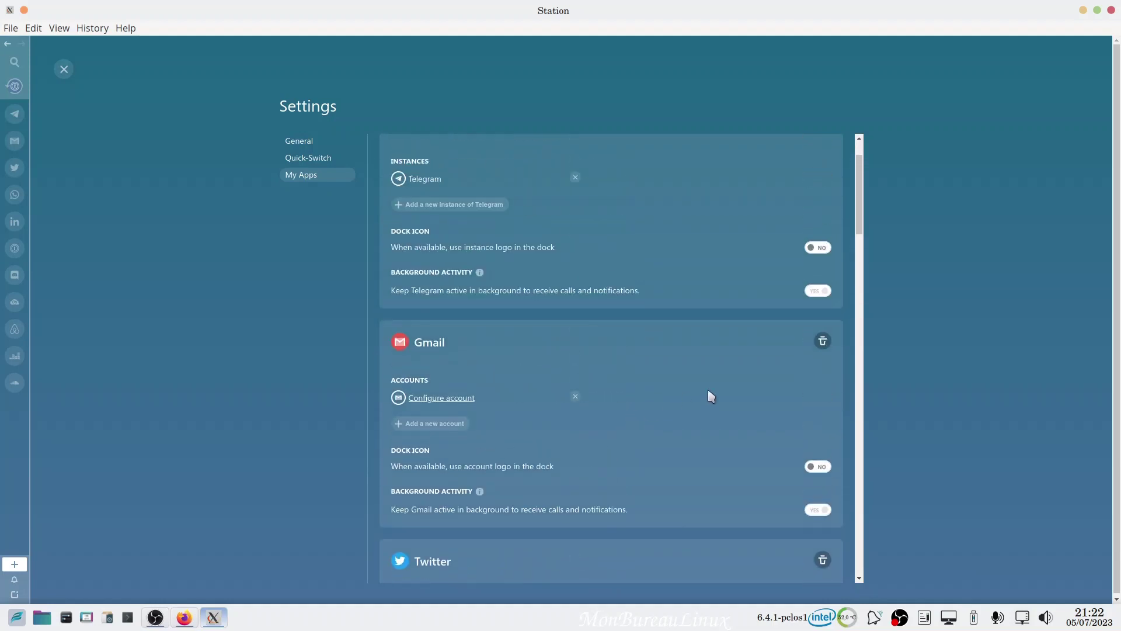
Step: Remove the Gmail account and the Twitter instance from My Apps and check the remaining apps
{"action": "left_click", "coordinate": [823, 341]}
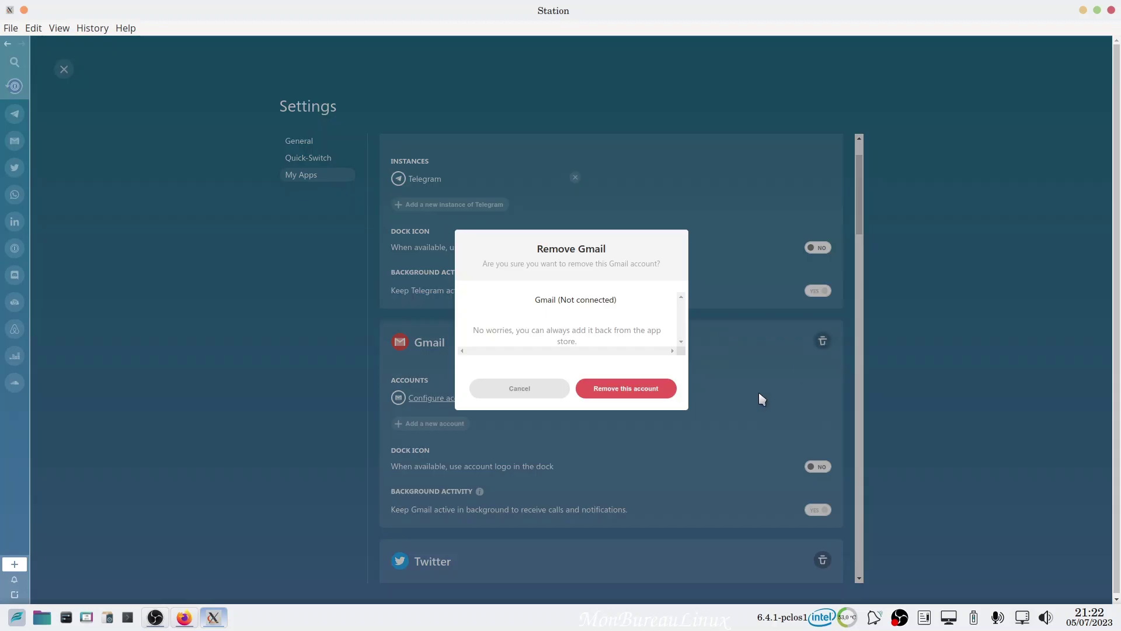
{"action": "left_click", "coordinate": [639, 387]}
{"action": "scroll", "coordinate": [645, 404], "scroll_direction": "down", "scroll_amount": 1}
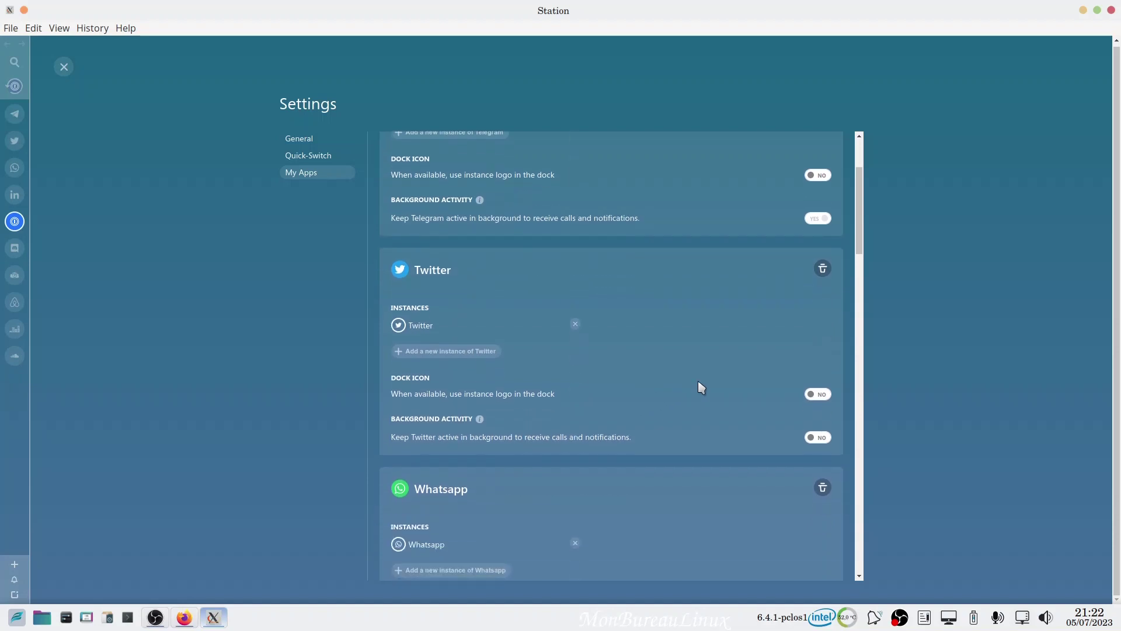
{"action": "left_click", "coordinate": [823, 269]}
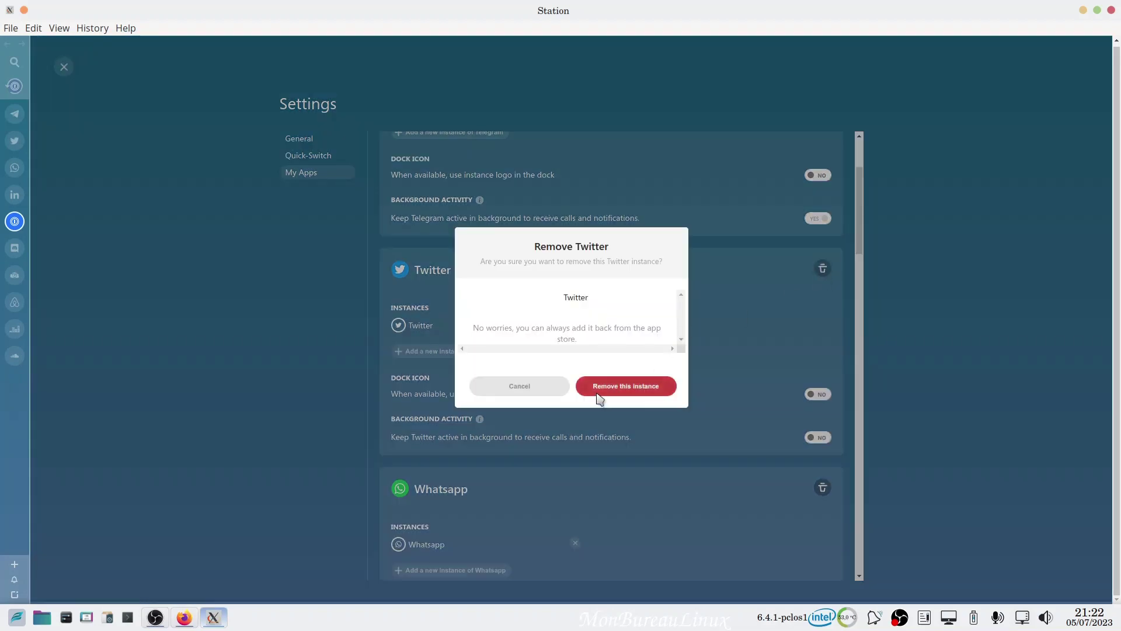
{"action": "left_click", "coordinate": [634, 391]}
{"action": "scroll", "coordinate": [629, 420], "scroll_direction": "down", "scroll_amount": 12}
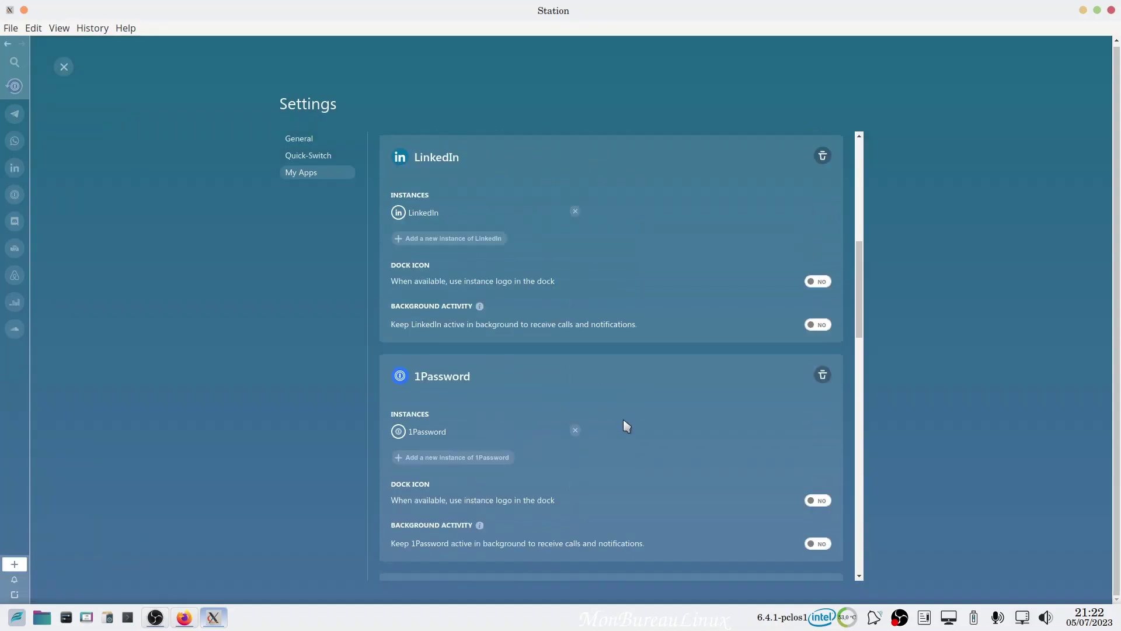
{"action": "scroll", "coordinate": [628, 420], "scroll_direction": "up", "scroll_amount": 7}
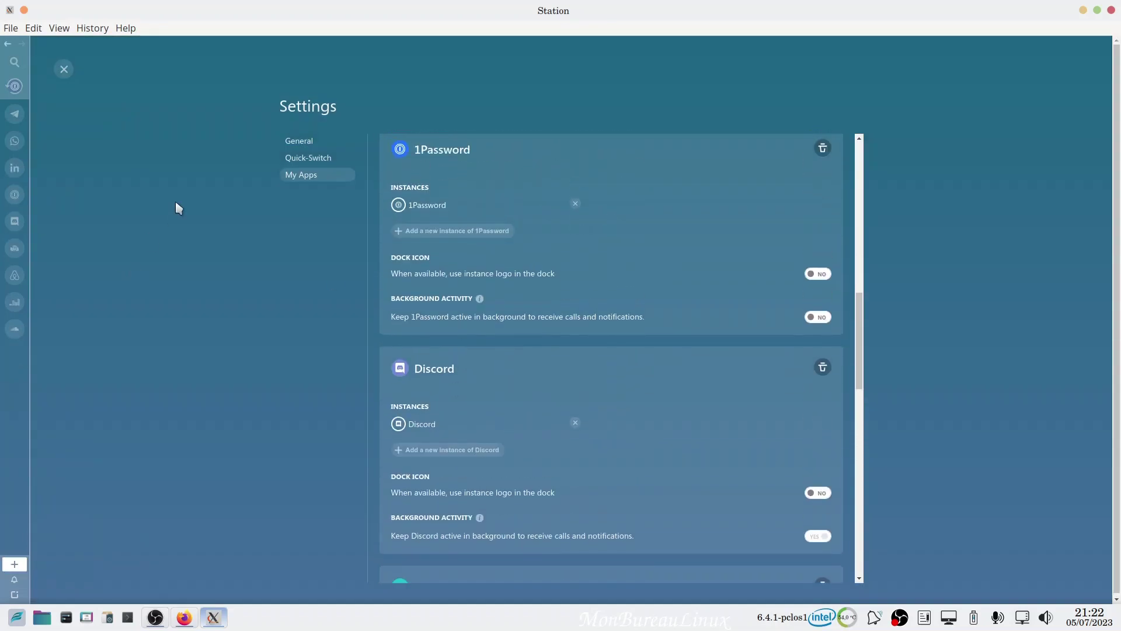
Step: Minimize the Station window and select the Station and Stationv2 folders on the desktop
{"action": "left_click", "coordinate": [1083, 11]}
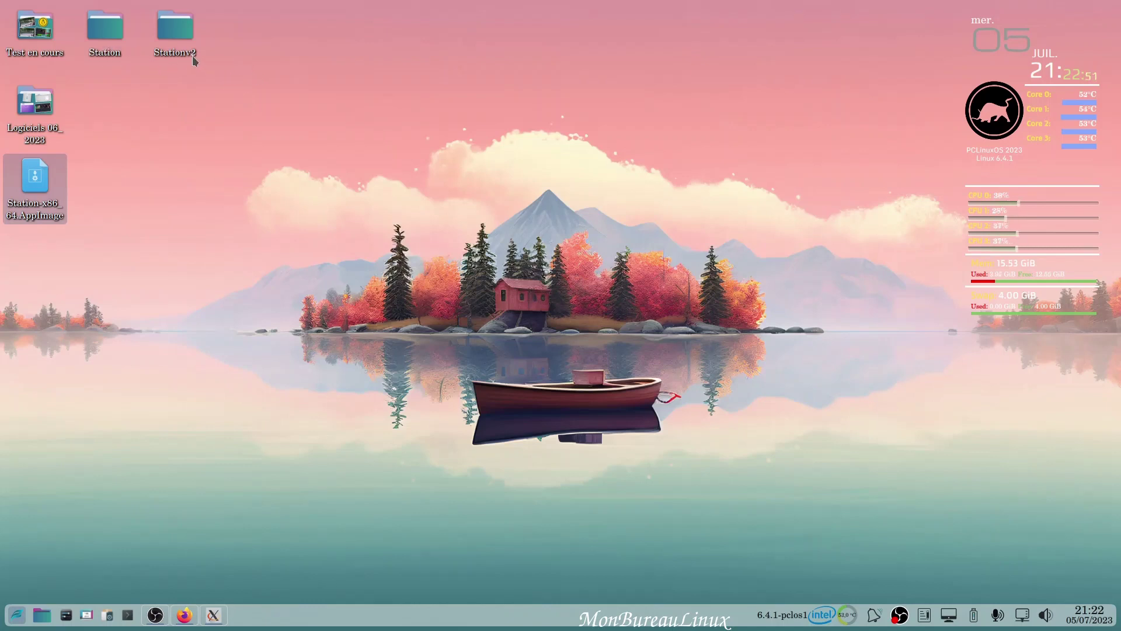
{"action": "left_click_drag", "start_coordinate": [252, 74], "coordinate": [108, 31]}
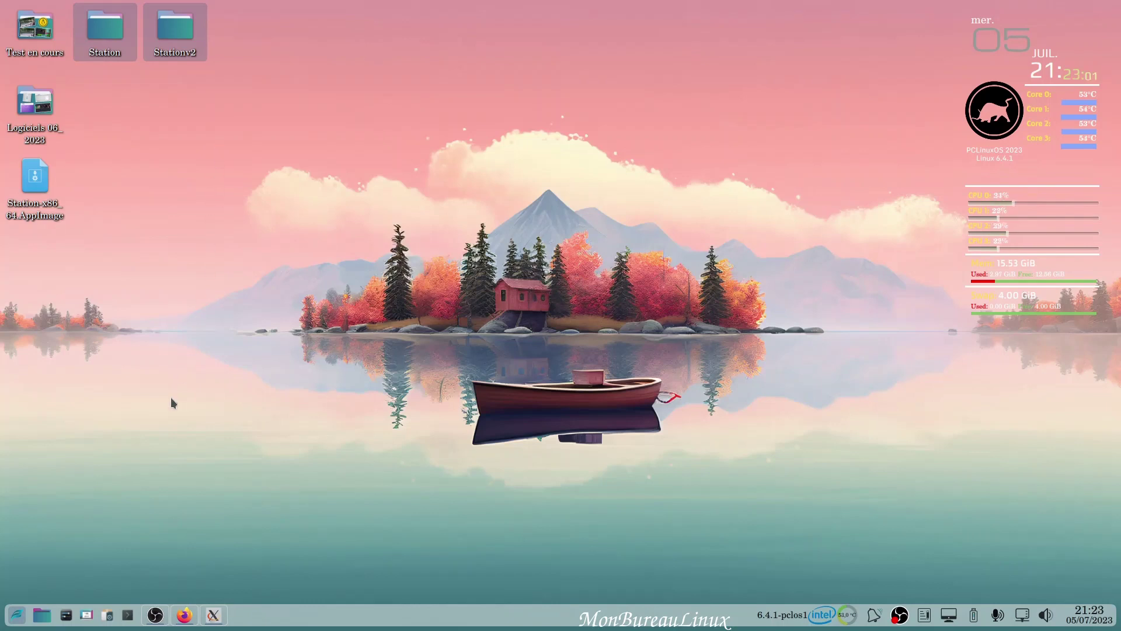
Step: Switch to Firefox and review the getstation.com home page from its introduction to the available applications section
{"action": "left_click", "coordinate": [183, 616]}
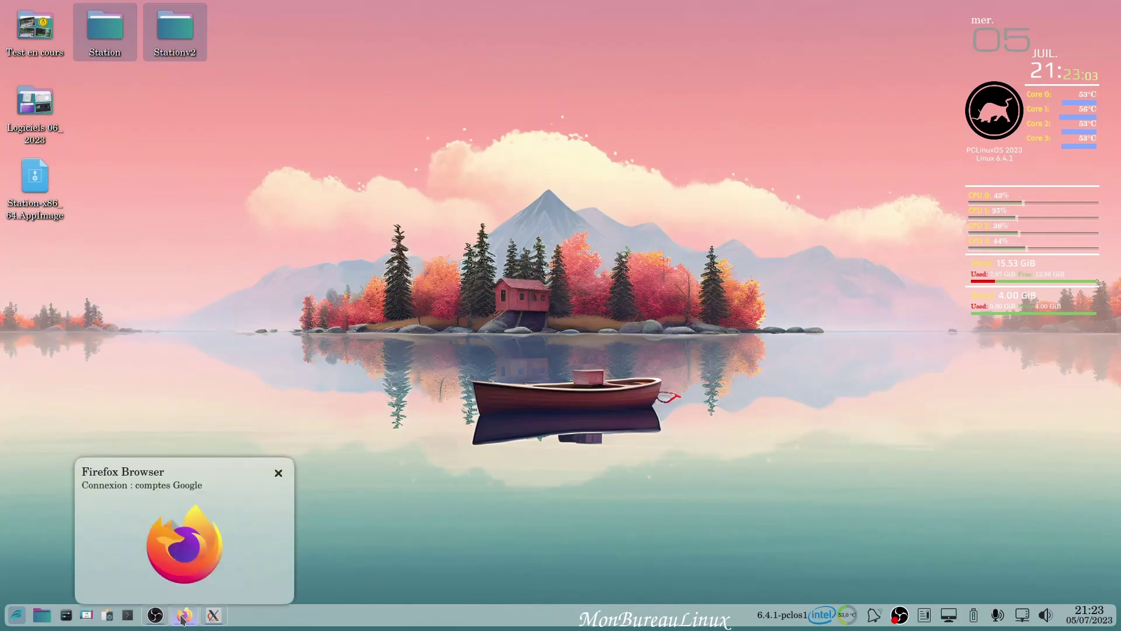
{"action": "left_click", "coordinate": [183, 617]}
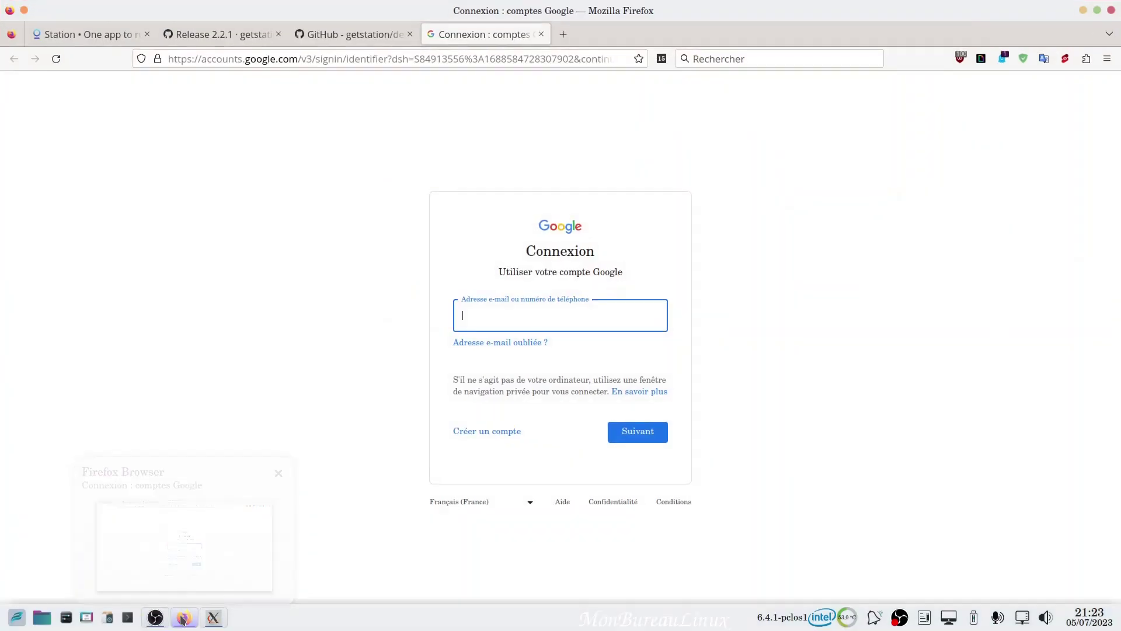
{"action": "left_click", "coordinate": [66, 36]}
{"action": "scroll", "coordinate": [125, 318], "scroll_direction": "up", "scroll_amount": 15}
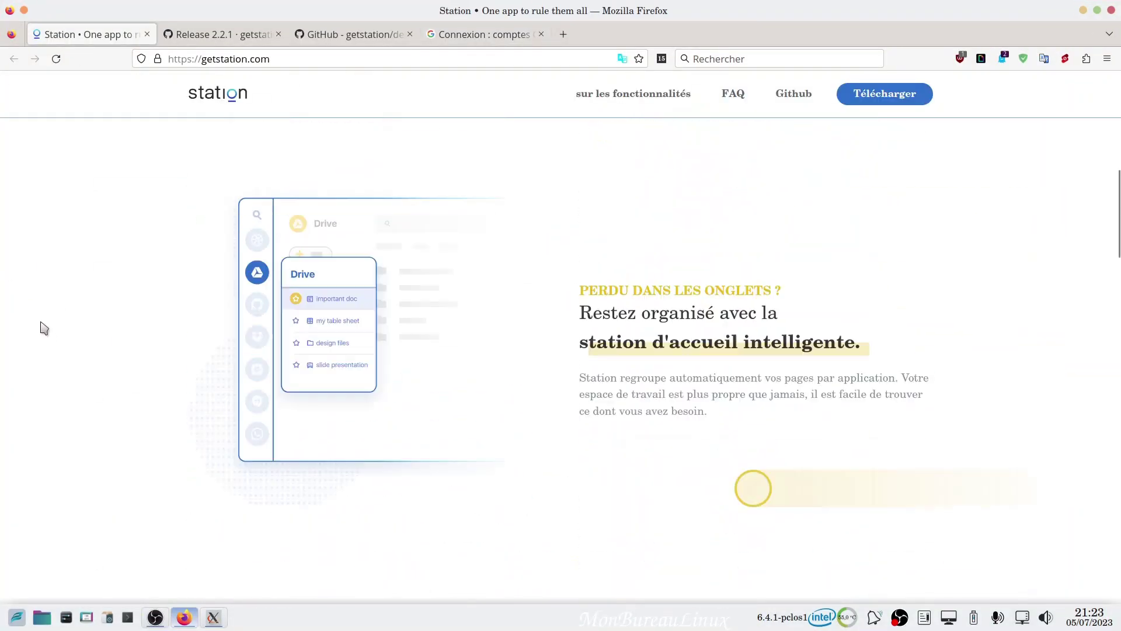
{"action": "scroll", "coordinate": [45, 325], "scroll_direction": "up", "scroll_amount": 6}
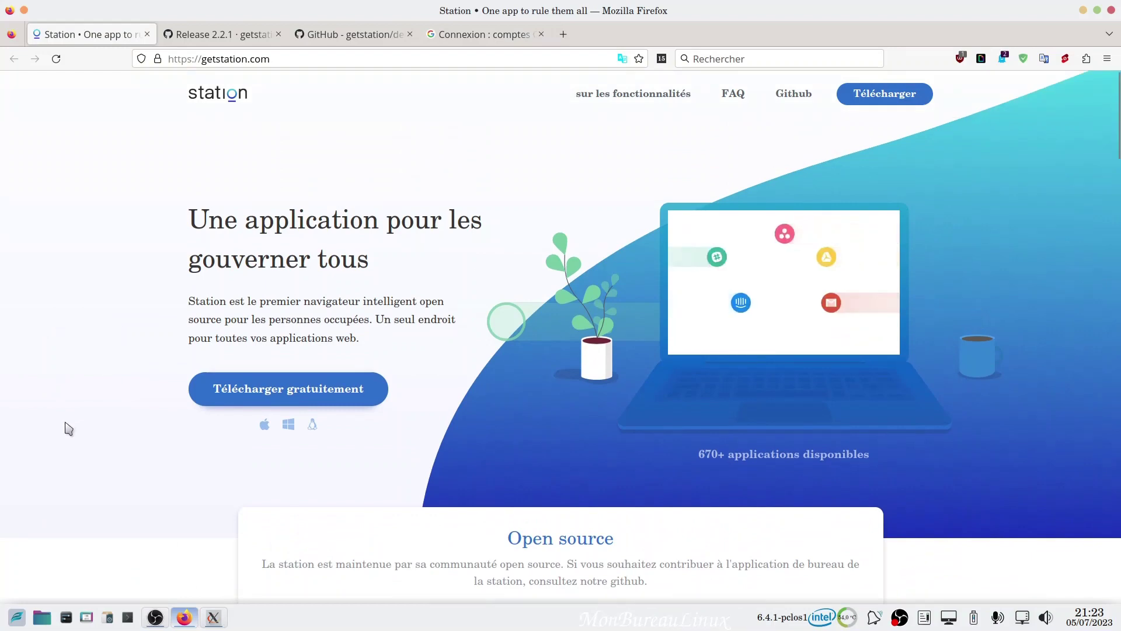
{"action": "scroll", "coordinate": [83, 405], "scroll_direction": "down", "scroll_amount": 15}
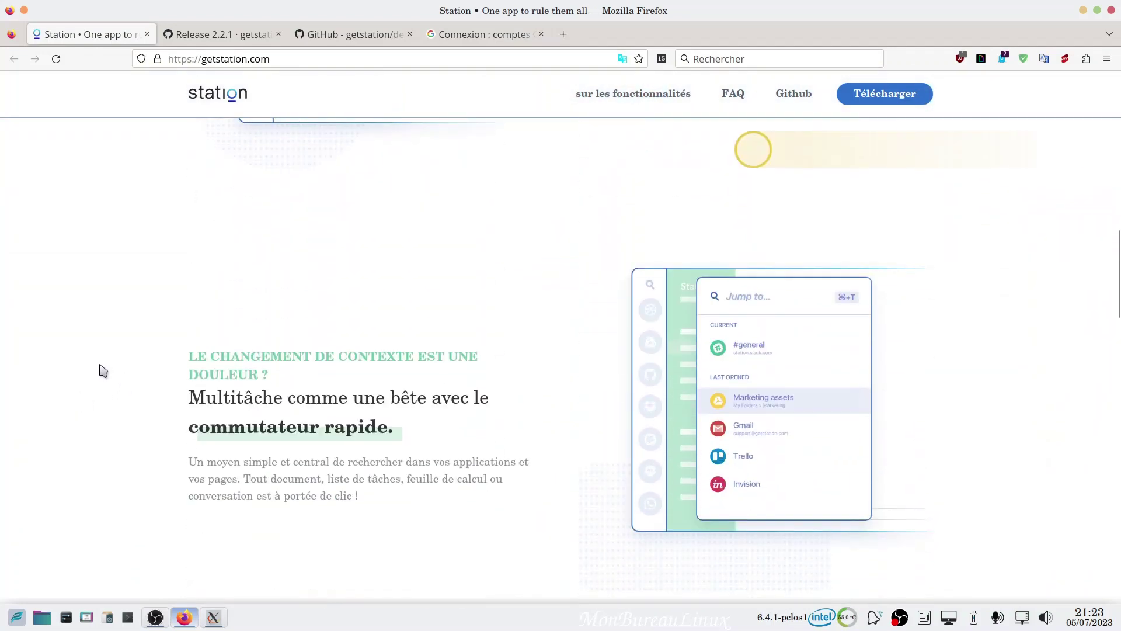
{"action": "scroll", "coordinate": [103, 371], "scroll_direction": "down", "scroll_amount": 15}
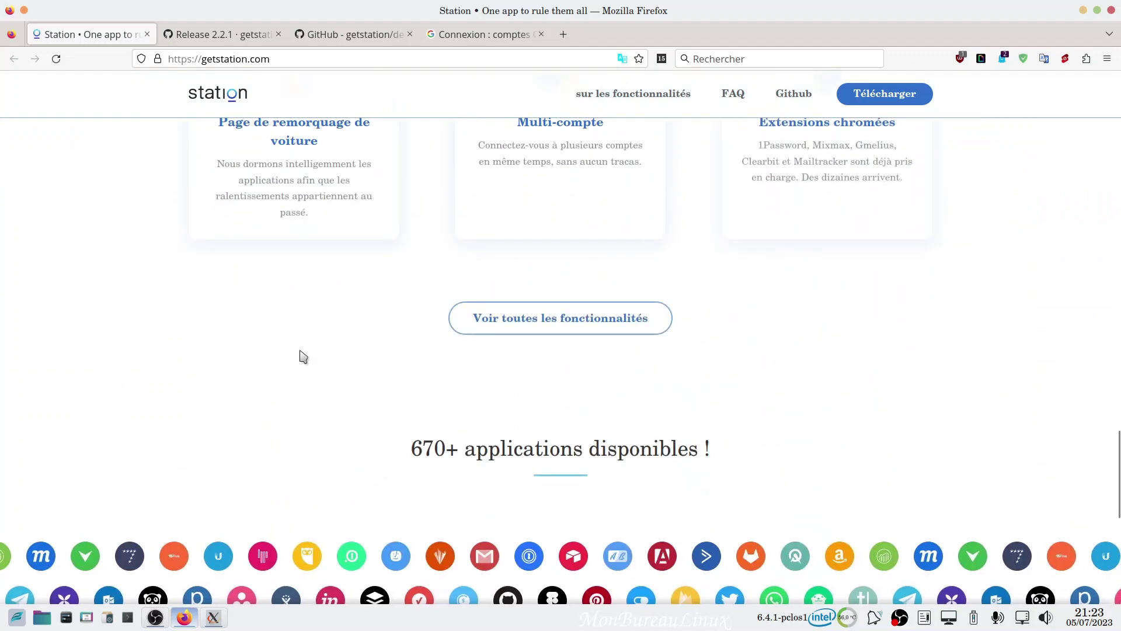
Step: Minimize Firefox, return to Station to look through its File and Edit commands, and minimize its window
{"action": "left_click", "coordinate": [1083, 11]}
{"action": "left_click", "coordinate": [213, 618]}
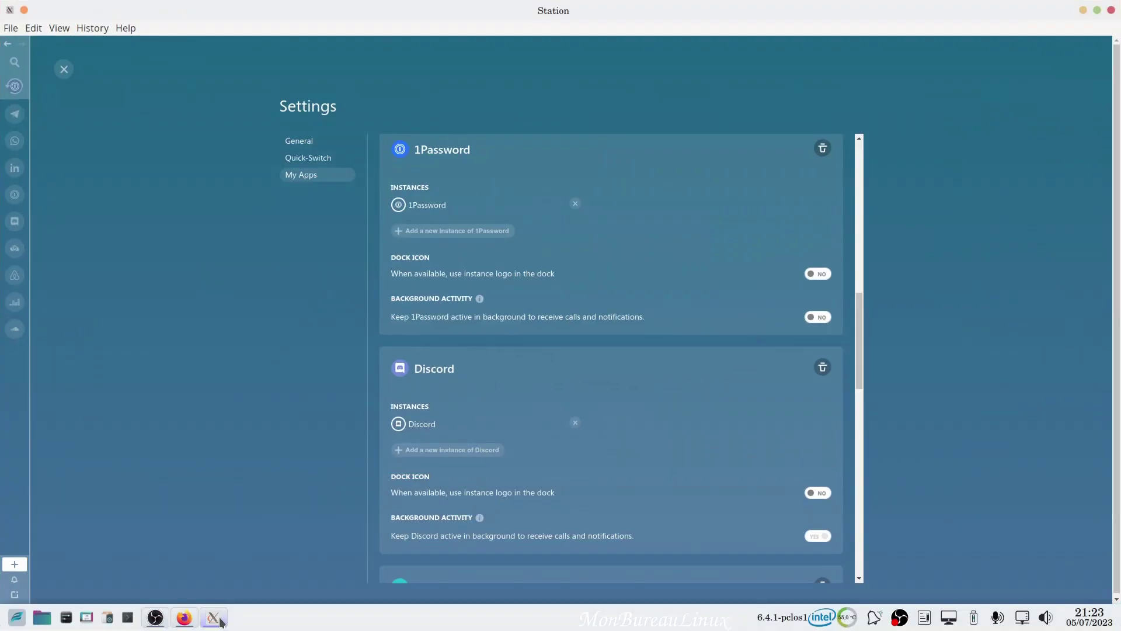
{"action": "left_click", "coordinate": [10, 29]}
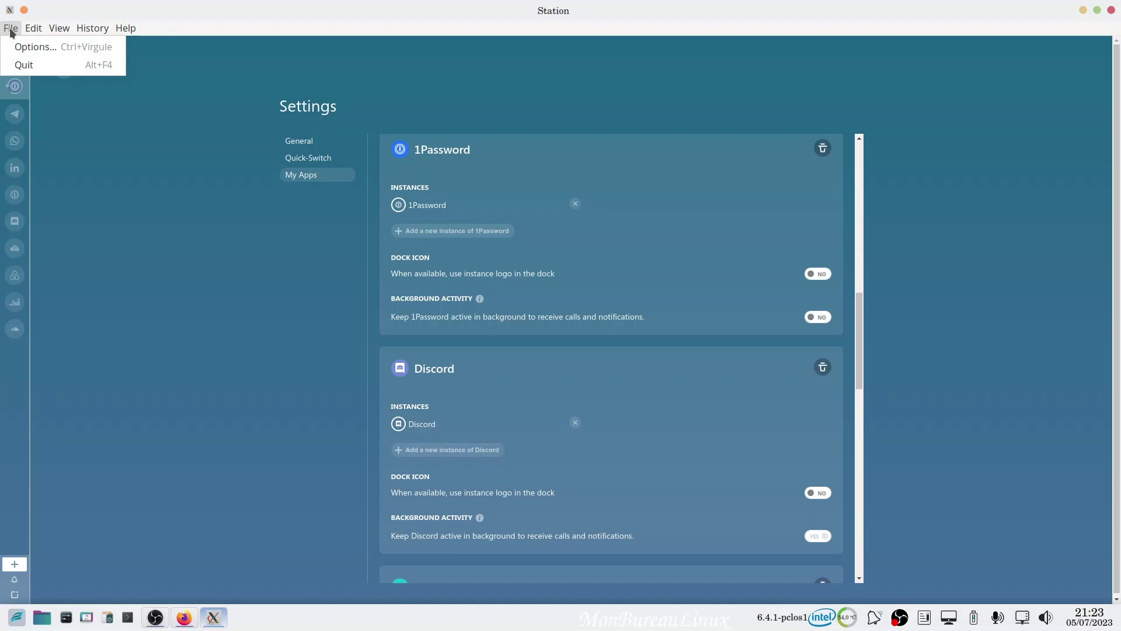
{"action": "key", "text": "Right"}
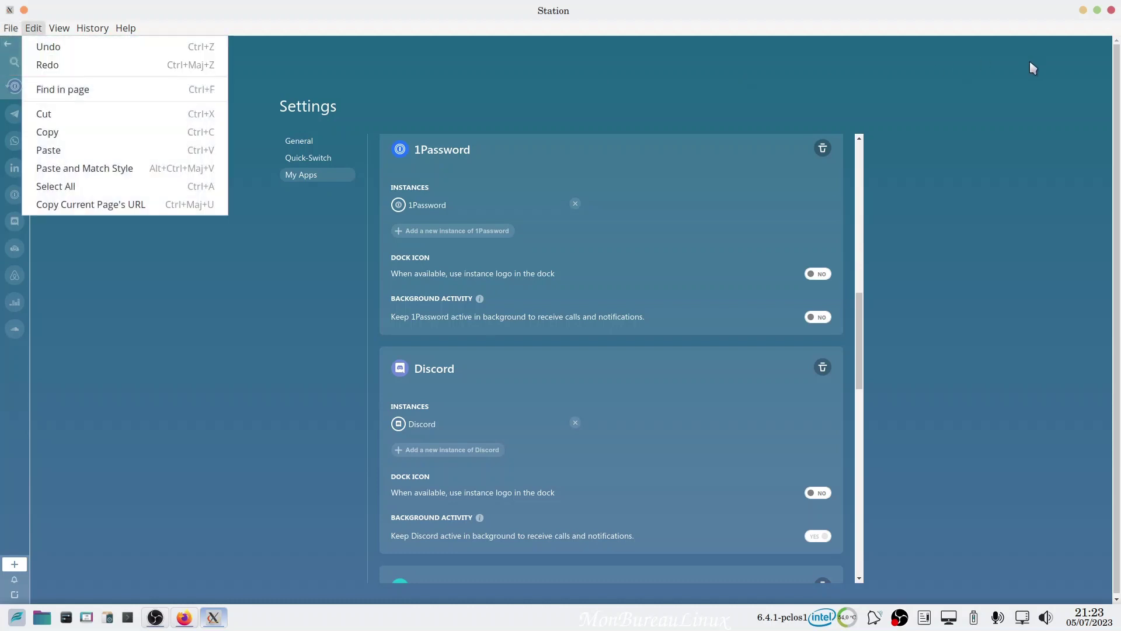
{"action": "left_click", "coordinate": [1083, 11]}
{"action": "left_click", "coordinate": [1083, 11]}
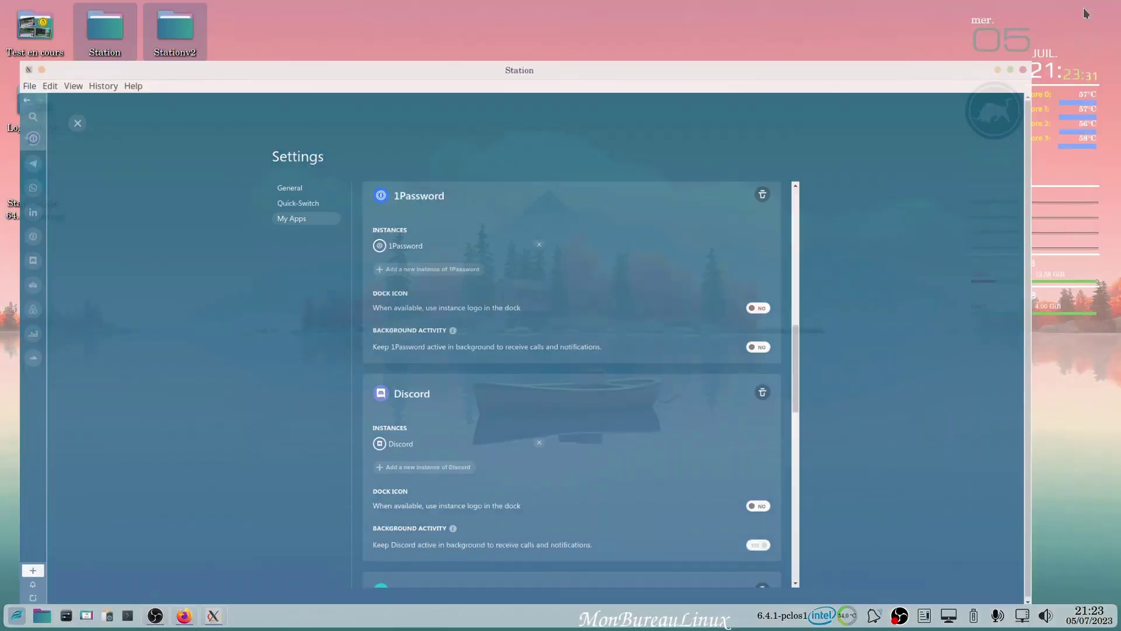